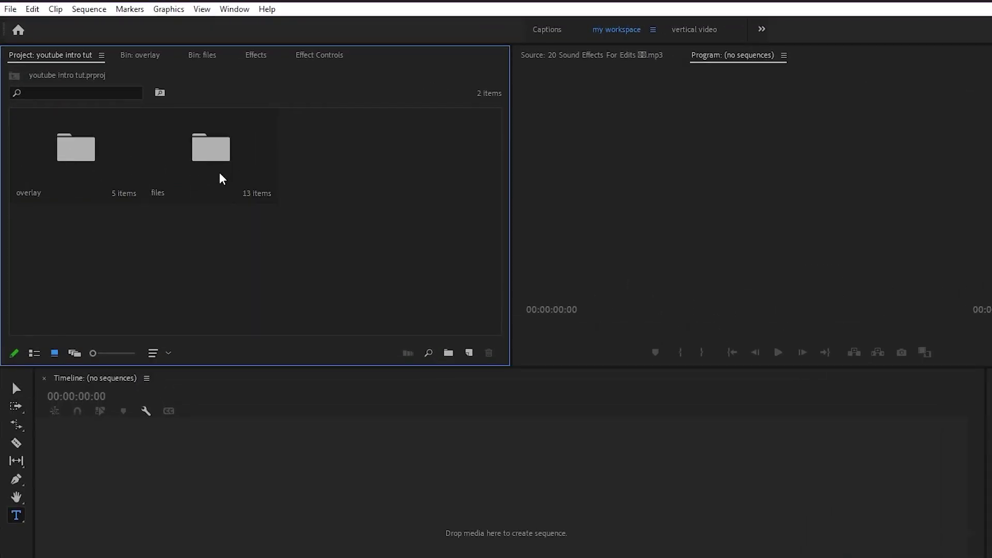
Look through the footage, images and audio contained in the overlay and files bins
{"action": "double_click", "coordinate": [94, 155]}
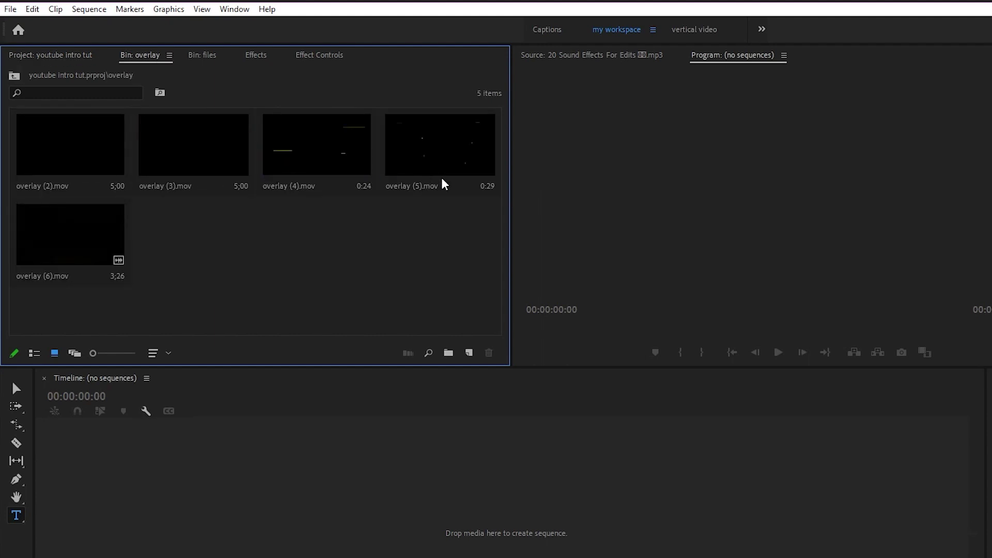
{"action": "left_click", "coordinate": [53, 56]}
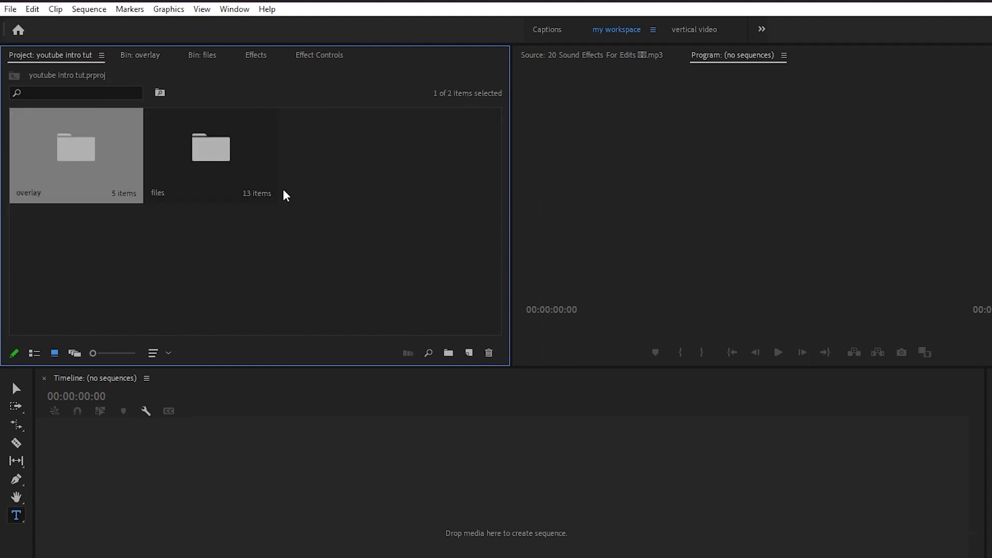
{"action": "left_click", "coordinate": [207, 155]}
{"action": "double_click", "coordinate": [228, 153]}
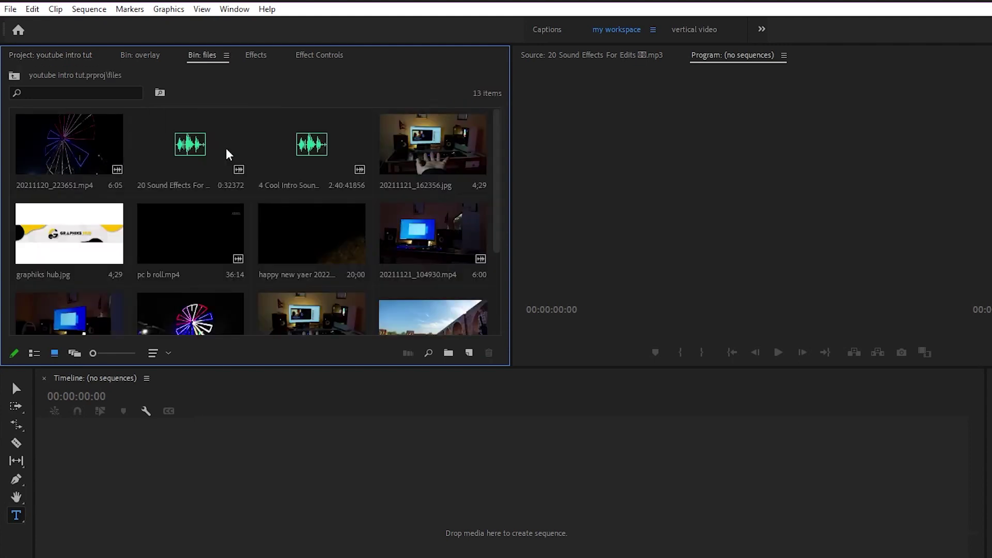
{"action": "scroll", "coordinate": [271, 199], "scroll_direction": "down", "scroll_amount": 3}
{"action": "scroll", "coordinate": [288, 209], "scroll_direction": "up", "scroll_amount": 3}
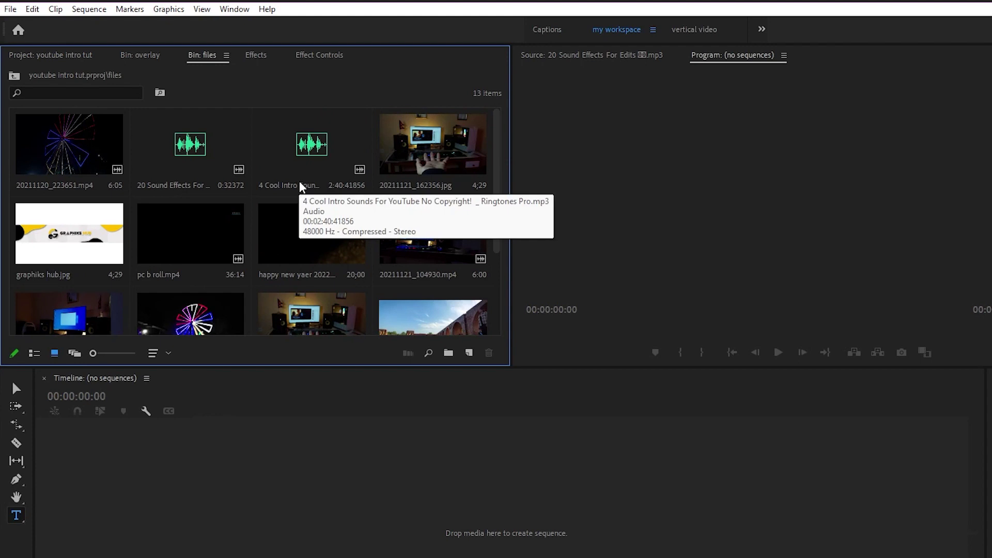
Create a new sequence named "final seq" with a 1920 × 1080 frame size at 23.976 frames per second
{"action": "left_click", "coordinate": [52, 58]}
{"action": "left_click", "coordinate": [470, 326]}
{"action": "left_click", "coordinate": [469, 353]}
{"action": "left_click", "coordinate": [500, 372]}
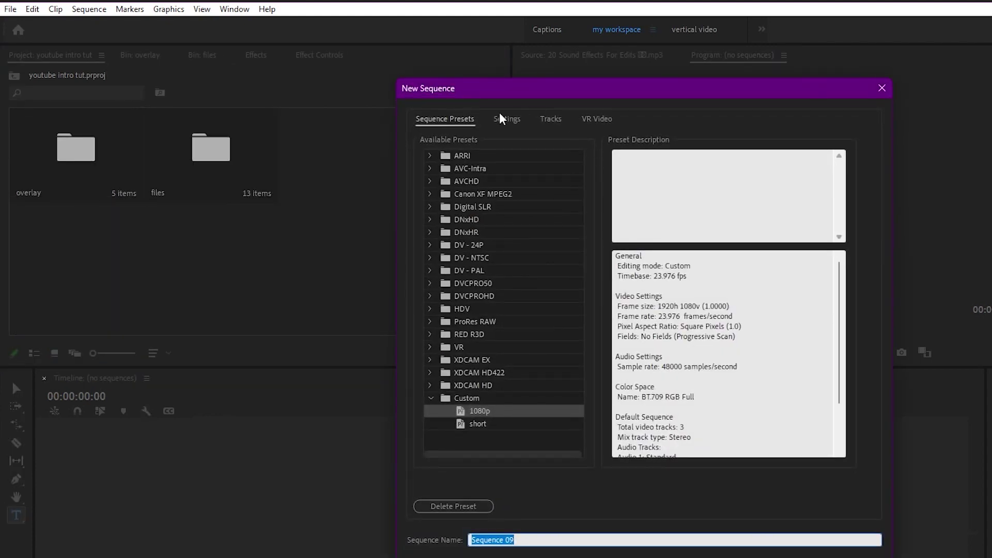
{"action": "left_click", "coordinate": [504, 119]}
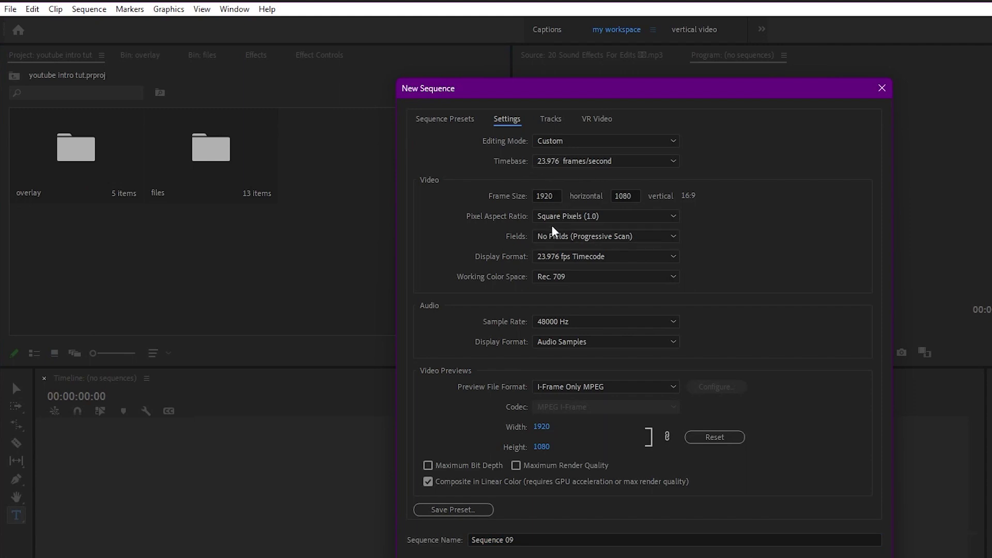
{"action": "left_click", "coordinate": [535, 539]}
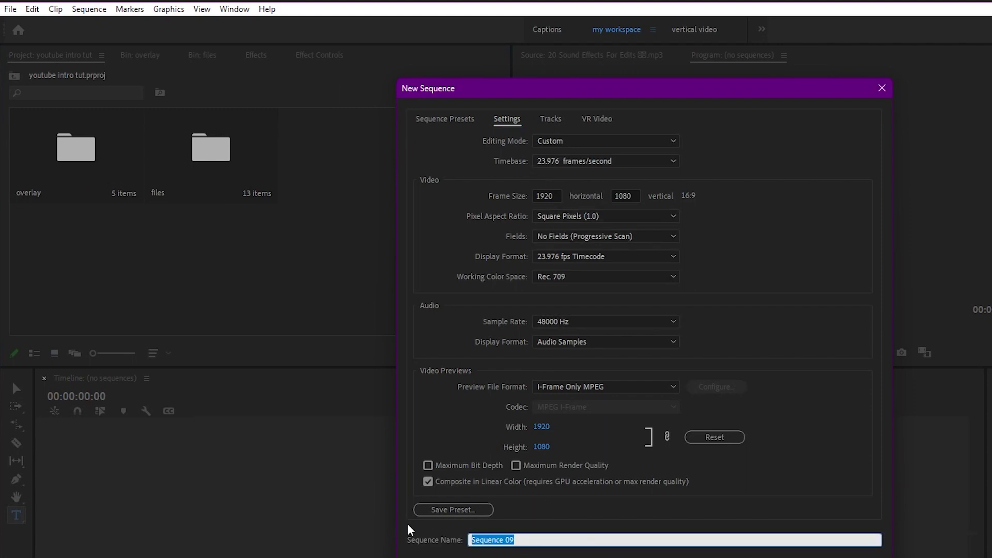
{"action": "type", "text": "final seq"}
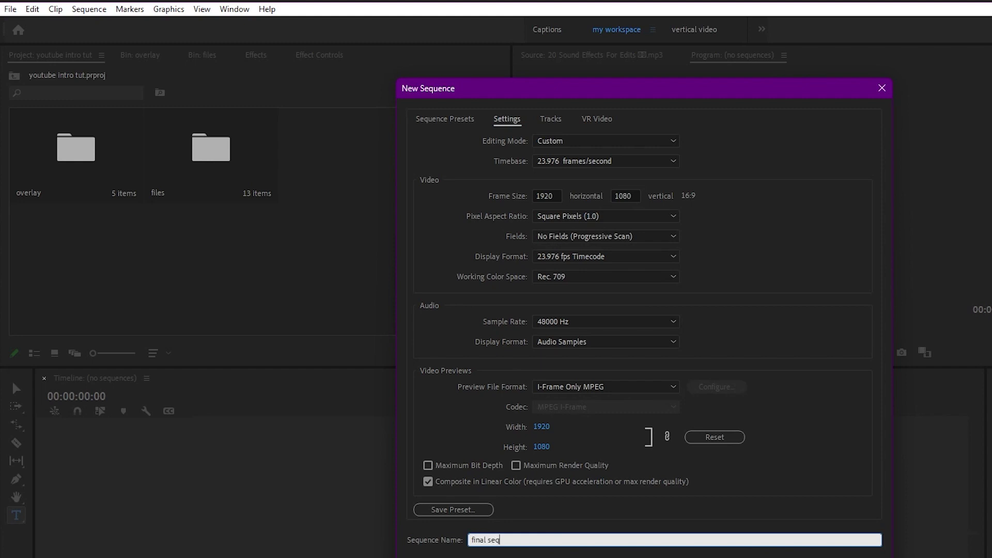
{"action": "key", "text": "Return"}
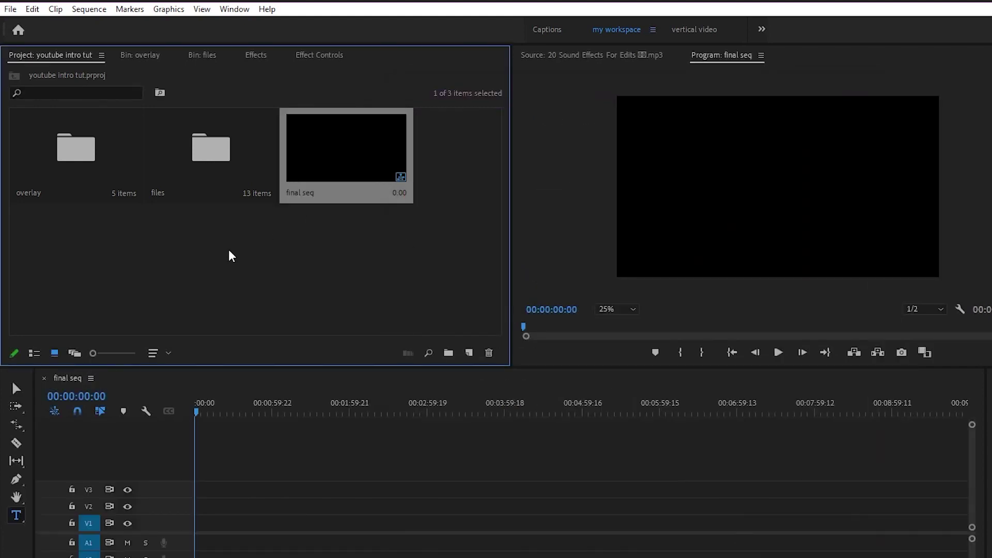
Place the 4 Cool Intro Sounds audio from the files bin at the start of audio track A1
{"action": "double_click", "coordinate": [222, 153]}
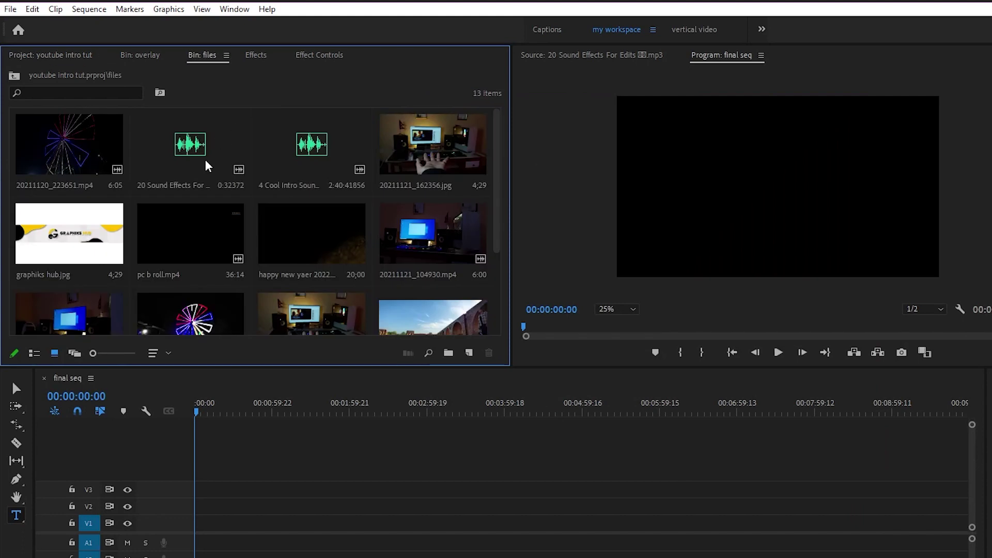
{"action": "left_click_drag", "start_coordinate": [300, 155], "coordinate": [193, 549]}
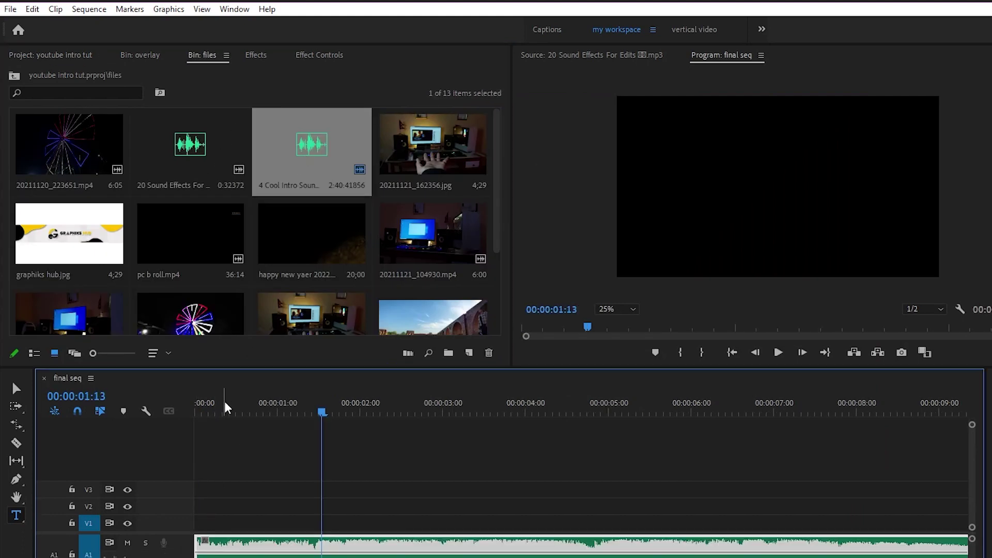
Play the intro audio from the beginning to nearly the end of the clip to review it
{"action": "left_click", "coordinate": [196, 408]}
{"action": "key", "text": "space"}
{"action": "key", "text": "minus"}
{"action": "key", "text": "minus"}
{"action": "left_click", "coordinate": [295, 474]}
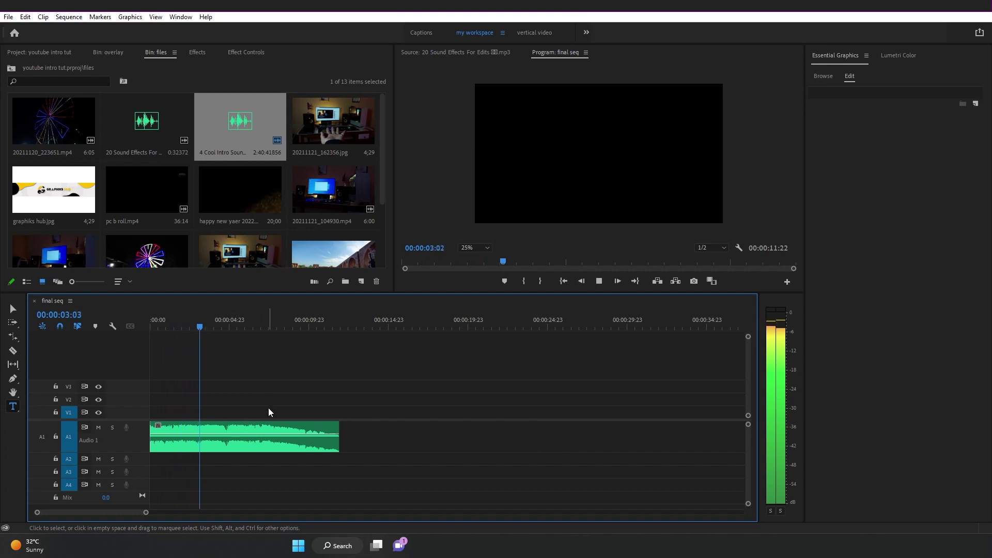
{"action": "left_click", "coordinate": [262, 424]}
{"action": "left_click", "coordinate": [271, 405]}
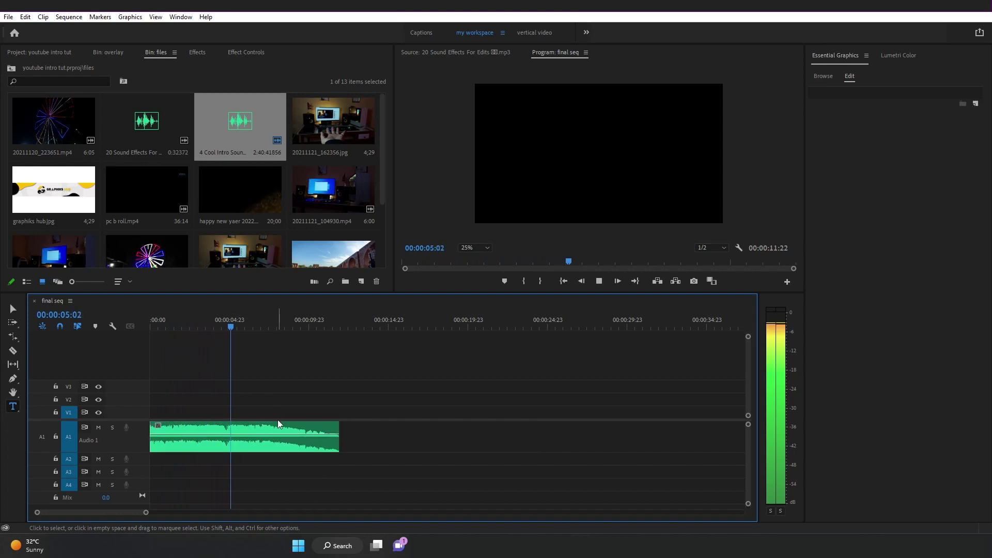
{"action": "left_click", "coordinate": [307, 425]}
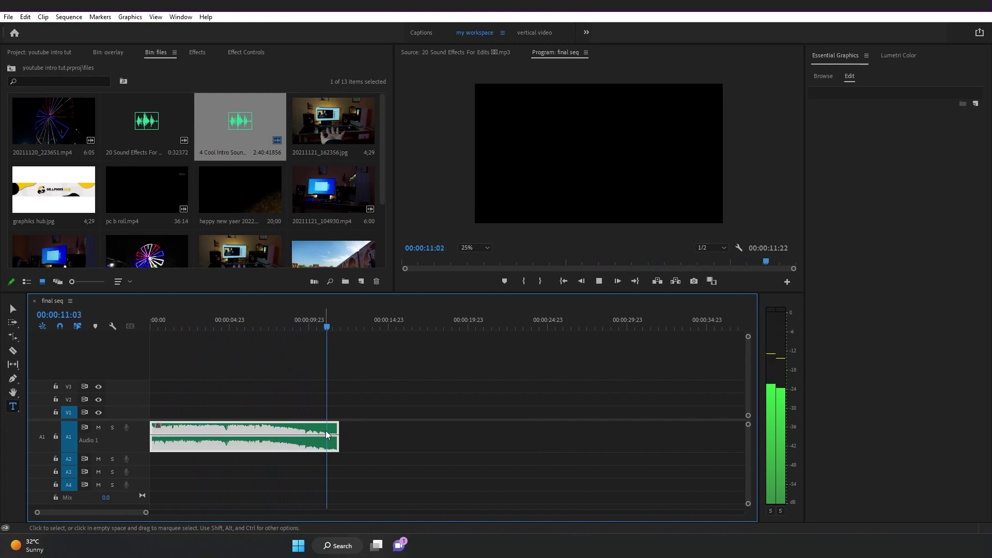
{"action": "key", "text": "space"}
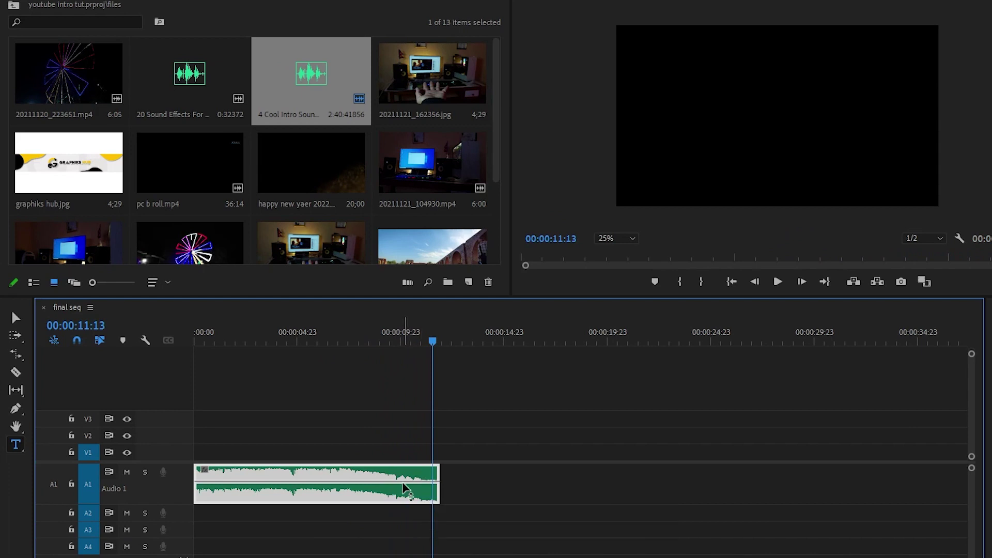
Add volume keyframes to the latter part of the audio clip, raise the level toward its end, and play the result
{"action": "left_click", "coordinate": [353, 482], "text": "ctrl"}
{"action": "left_click_drag", "start_coordinate": [427, 485], "coordinate": [427, 472]}
{"action": "left_click", "coordinate": [346, 342]}
{"action": "left_click_drag", "start_coordinate": [345, 342], "coordinate": [327, 342]}
{"action": "key", "text": "space"}
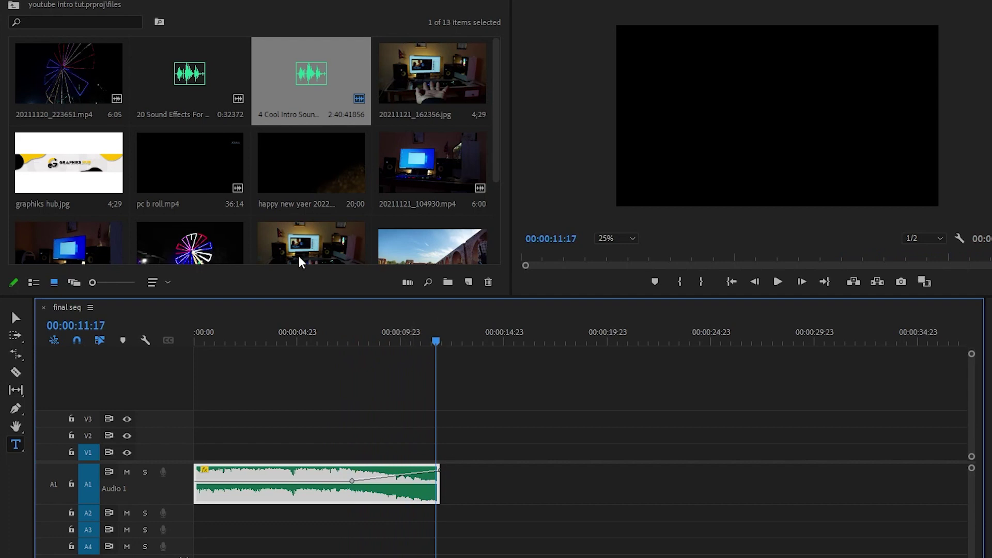
Place 20211120_223651.mp4 at the start of track V1 and trim it against the music to about 00:00:01:21
{"action": "left_click_drag", "start_coordinate": [67, 77], "coordinate": [189, 462]}
{"action": "left_click_drag", "start_coordinate": [329, 445], "coordinate": [223, 450]}
{"action": "key", "text": "Home"}
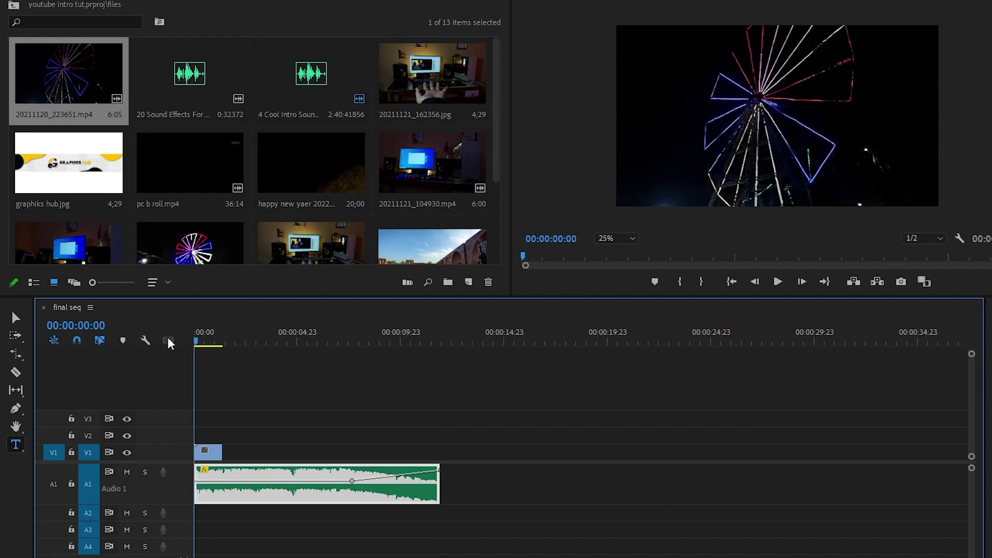
{"action": "key", "text": "="}
{"action": "key", "text": "space"}
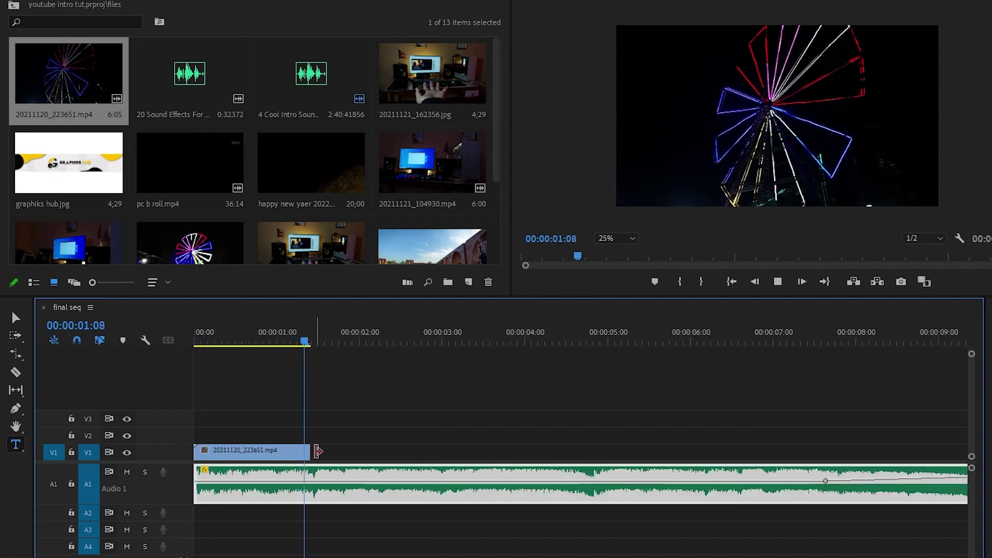
{"action": "key", "text": "space"}
{"action": "left_click_drag", "start_coordinate": [317, 451], "coordinate": [355, 456]}
Nest the Ferris wheel clip into a nested sequence named "video 1"
{"action": "right_click", "coordinate": [314, 451]}
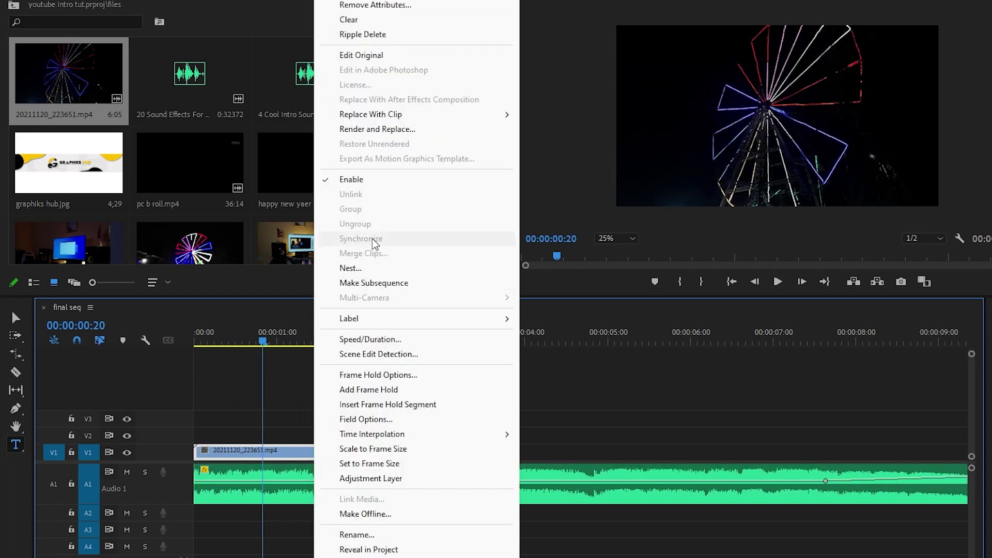
{"action": "left_click", "coordinate": [376, 268]}
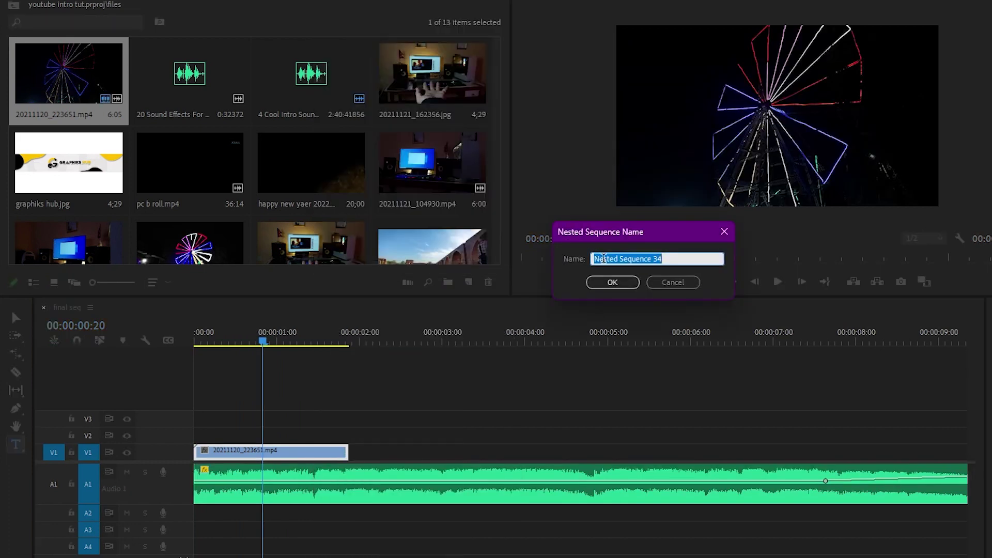
{"action": "type", "text": "video 1"}
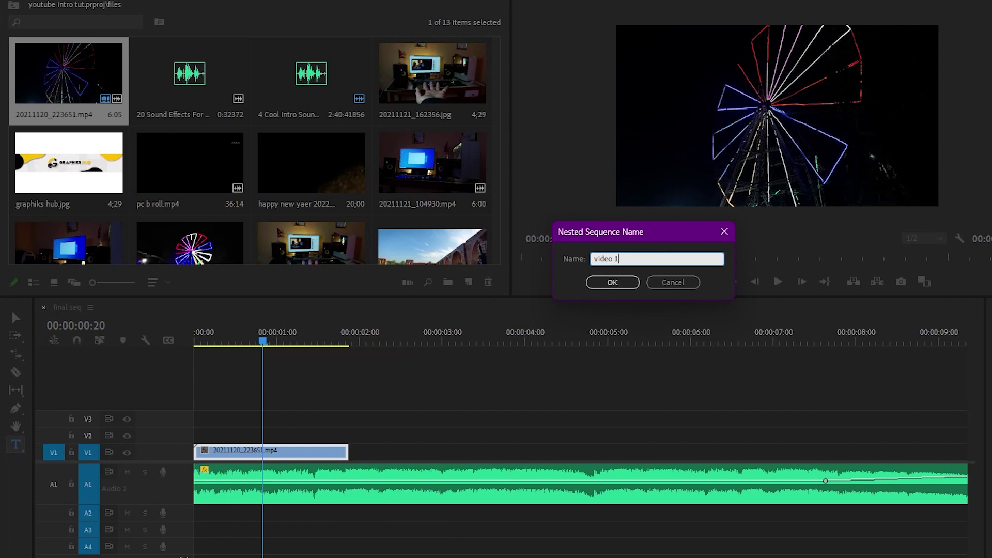
{"action": "left_click", "coordinate": [613, 282]}
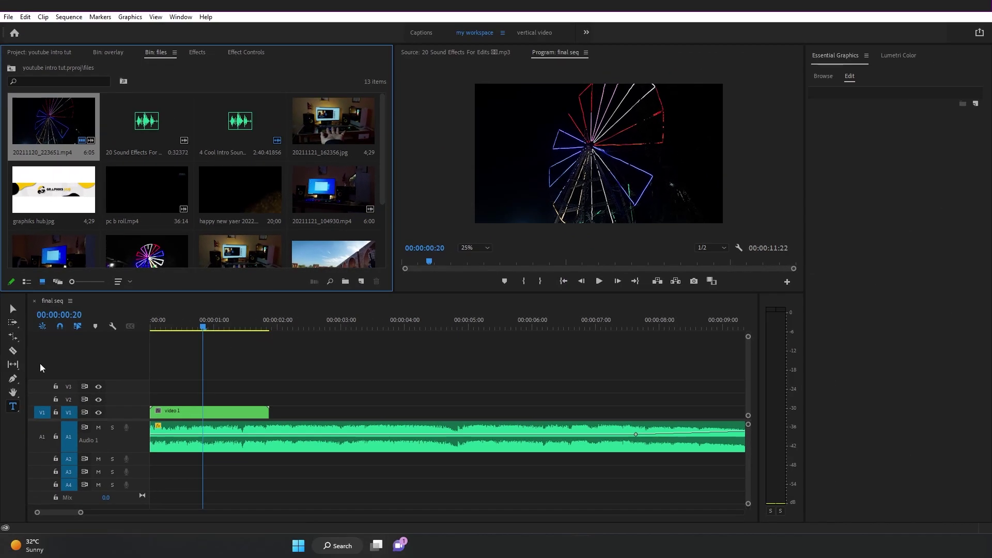
Add a text layer reading "Intro" in the program frame over the Ferris wheel footage
{"action": "left_click", "coordinate": [13, 407]}
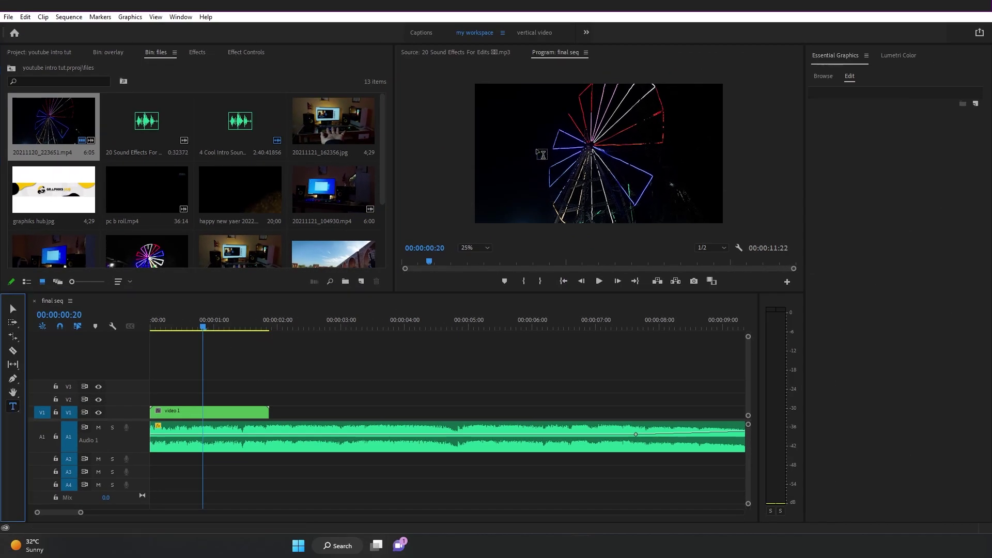
{"action": "left_click", "coordinate": [551, 157]}
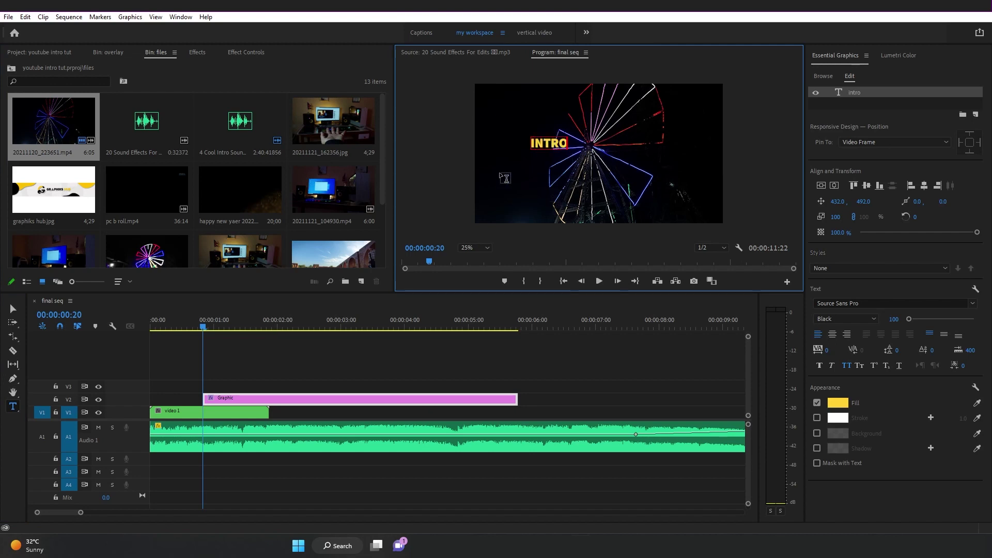
{"action": "left_click", "coordinate": [12, 308]}
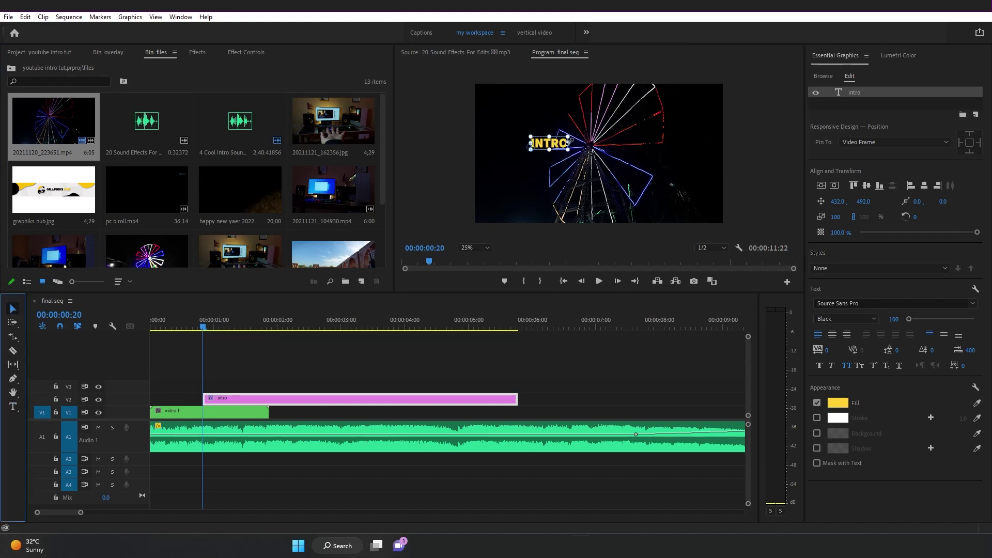
Enlarge the INTRO text to a scale of about 365 and centre it vertically and horizontally in the frame
{"action": "left_click_drag", "start_coordinate": [574, 142], "coordinate": [654, 151]}
{"action": "left_click", "coordinate": [821, 185]}
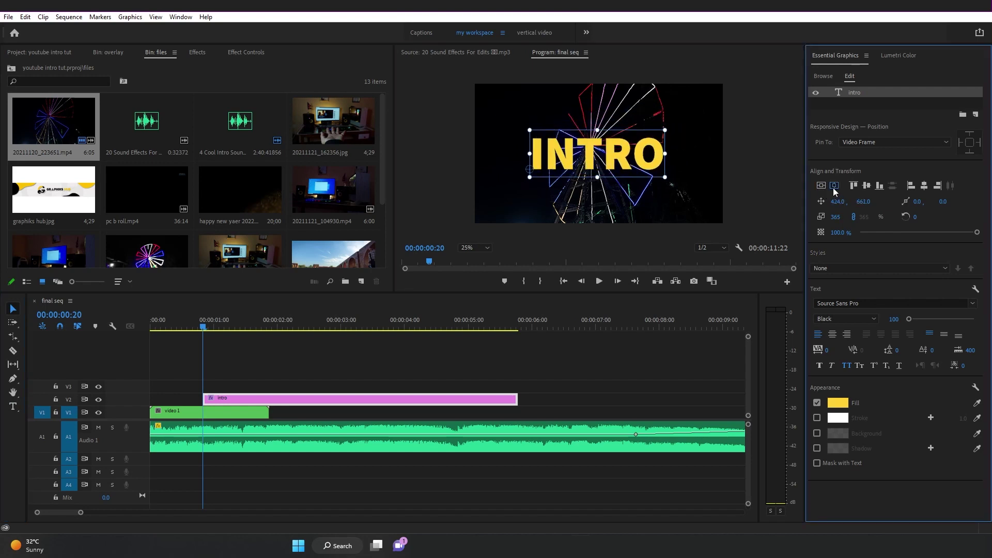
{"action": "left_click", "coordinate": [834, 185]}
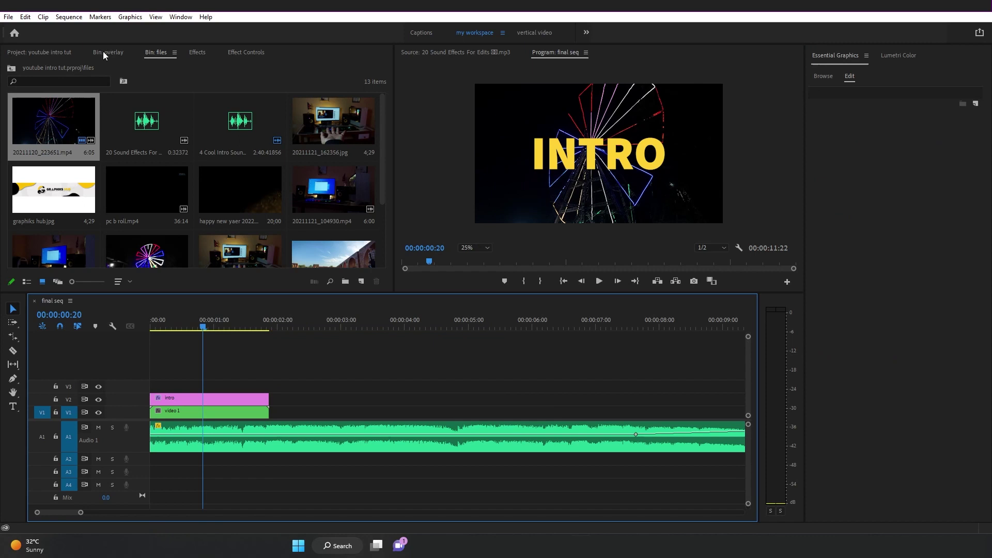
Place overlay (4).mov and overlay (5).mov back to back at the start of track V3 above the title
{"action": "left_click", "coordinate": [108, 52]}
{"action": "left_click", "coordinate": [251, 135]}
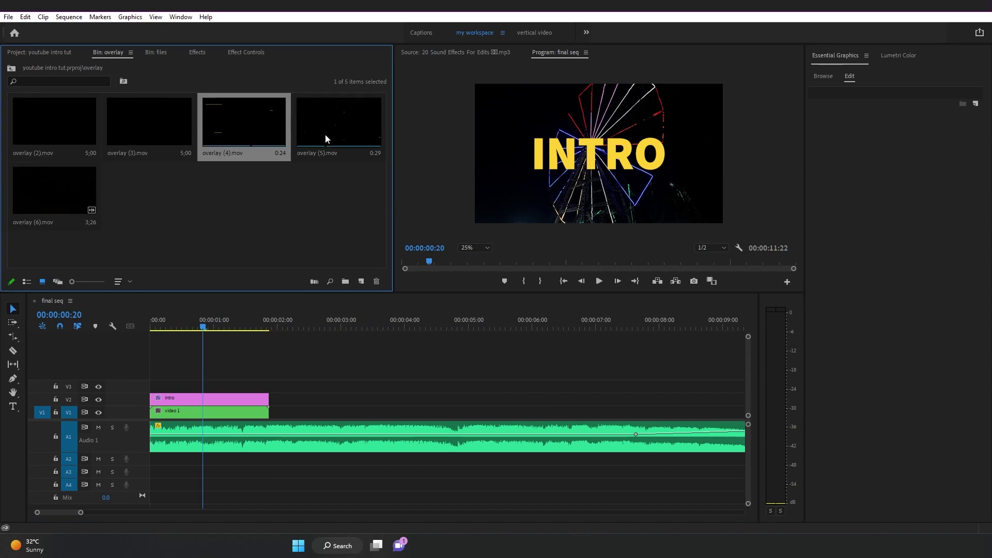
{"action": "left_click", "coordinate": [325, 134], "text": "ctrl"}
{"action": "left_click_drag", "start_coordinate": [325, 134], "coordinate": [172, 383]}
Place overlay (6).mov at the start of V4, set its blend mode to Screen, and trim it to end with the title
{"action": "left_click_drag", "start_coordinate": [54, 221], "coordinate": [218, 364]}
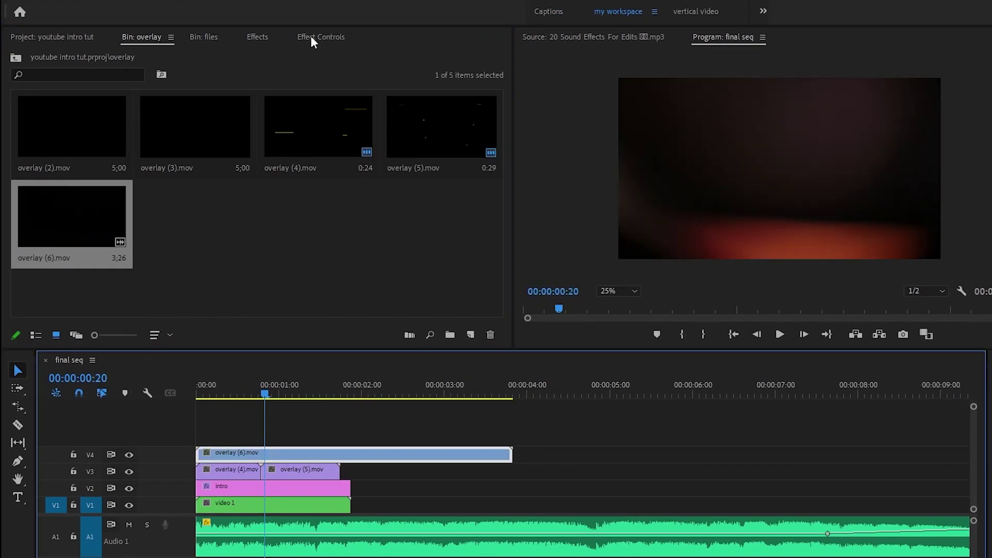
{"action": "left_click", "coordinate": [242, 52]}
{"action": "left_click", "coordinate": [157, 246]}
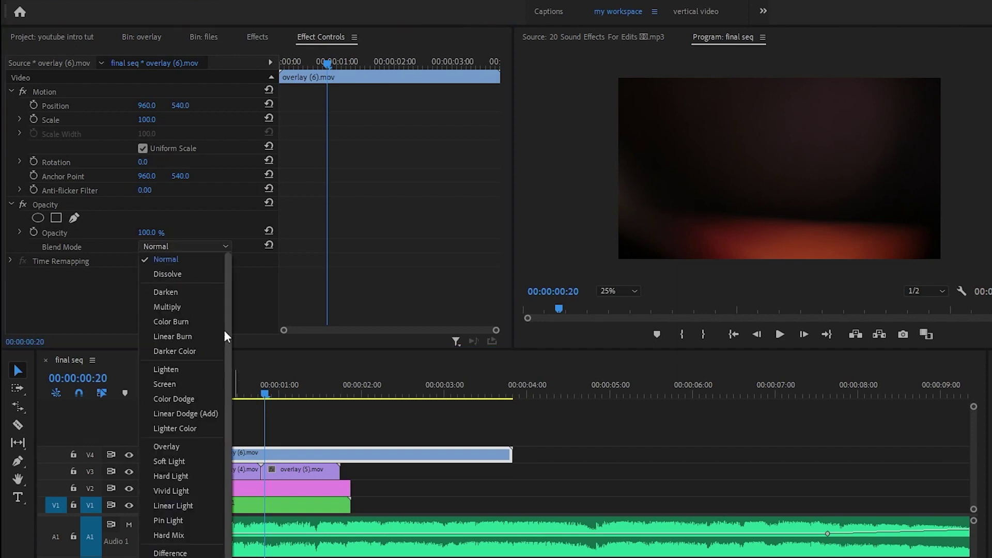
{"action": "left_click", "coordinate": [185, 385]}
{"action": "left_click_drag", "start_coordinate": [511, 455], "coordinate": [351, 455]}
{"action": "left_click", "coordinate": [314, 396]}
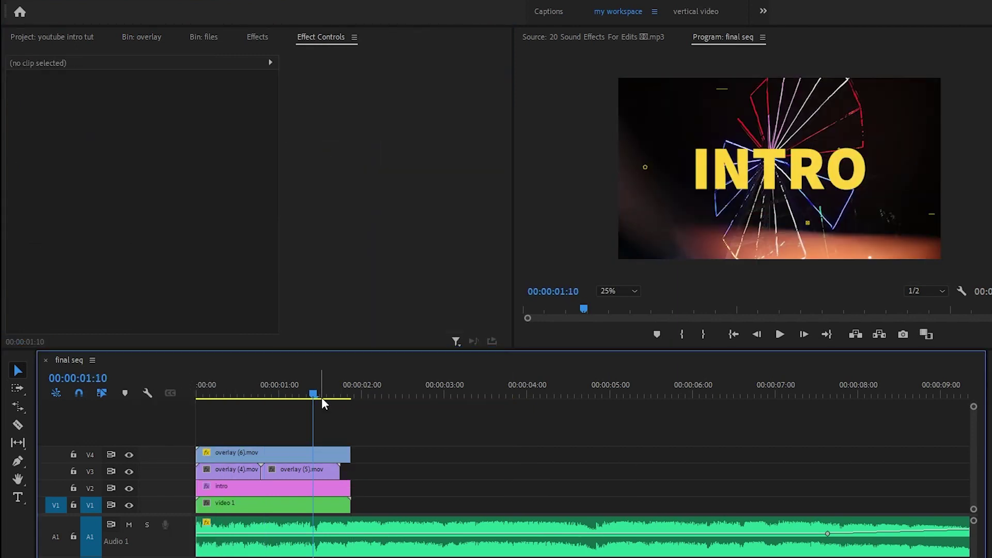
Create a 1920 × 1080 adjustment layer and place it at the start of track V5, trimmed to about 8 frames
{"action": "left_click", "coordinate": [73, 36]}
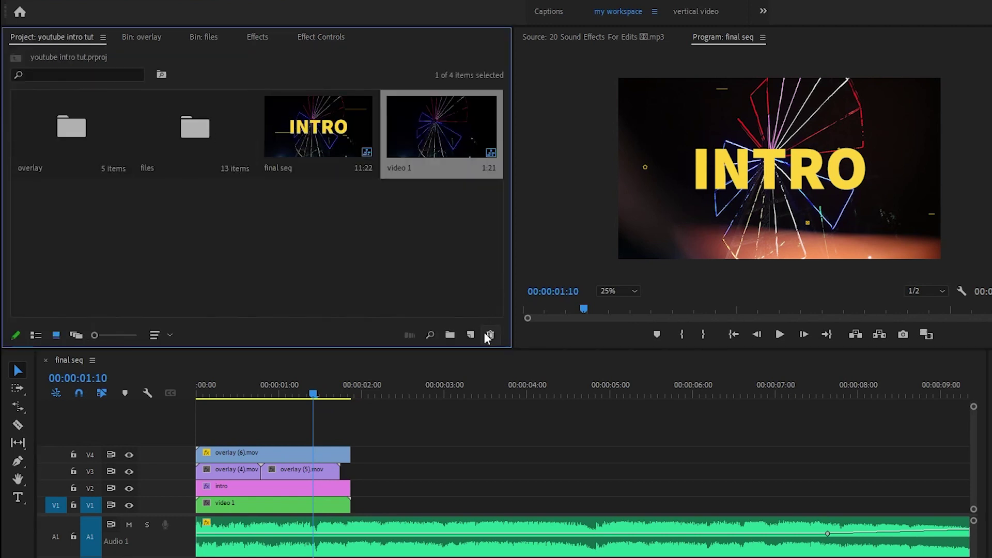
{"action": "left_click", "coordinate": [471, 335]}
{"action": "left_click", "coordinate": [485, 397]}
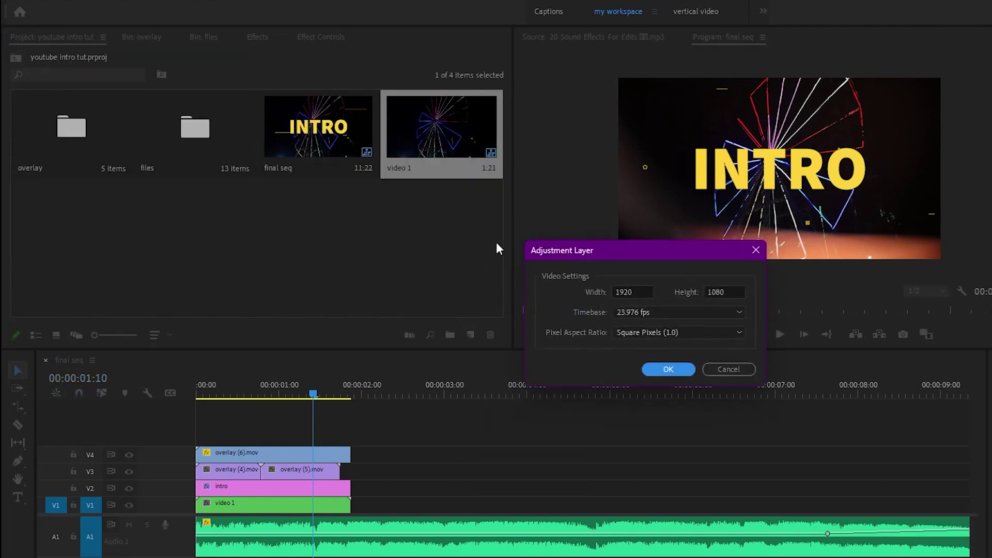
{"action": "left_click", "coordinate": [649, 365]}
{"action": "left_click_drag", "start_coordinate": [98, 219], "coordinate": [196, 436]}
{"action": "left_click_drag", "start_coordinate": [610, 443], "coordinate": [225, 445]}
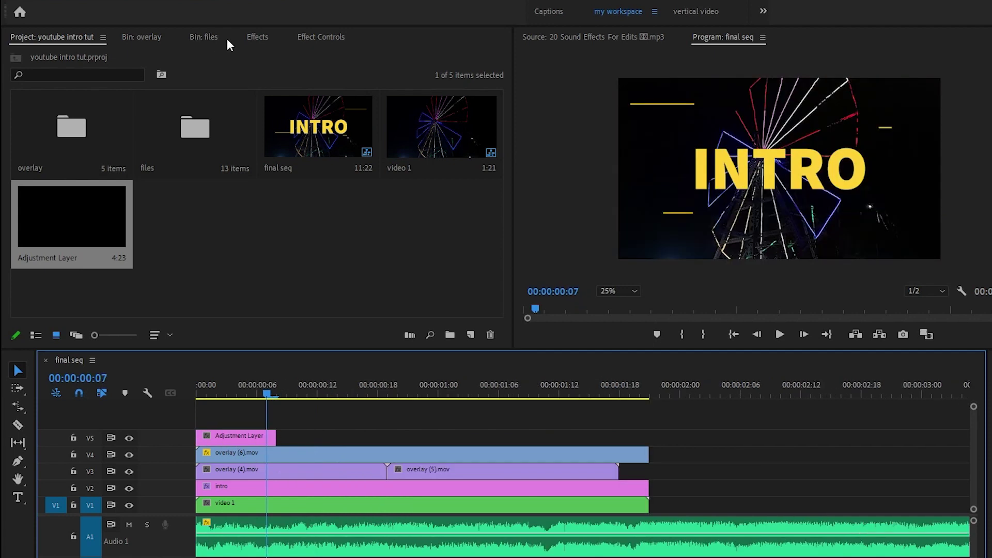
Apply the Transform effect to the adjustment layer on V5 and increase its Transform scale
{"action": "left_click", "coordinate": [258, 37]}
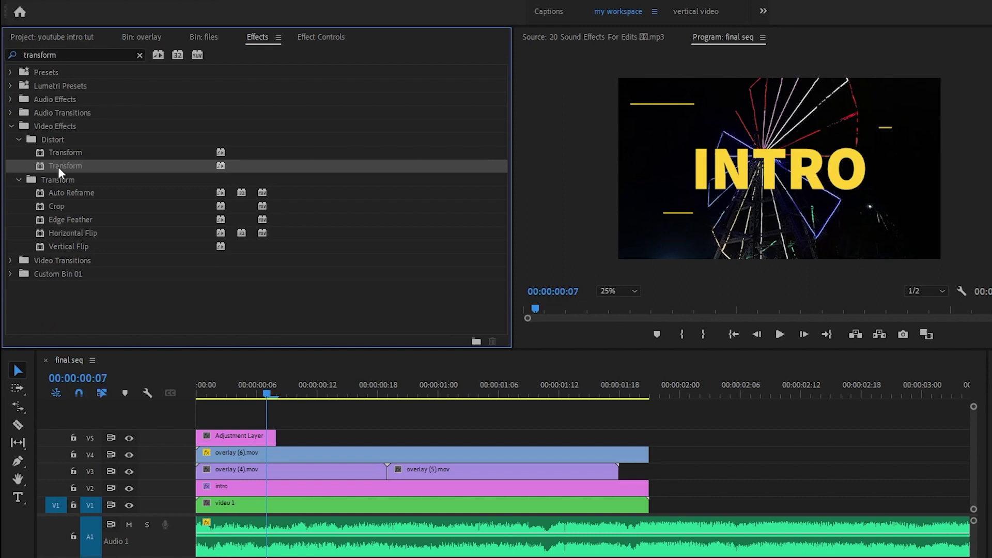
{"action": "left_click_drag", "start_coordinate": [58, 167], "coordinate": [218, 437]}
{"action": "left_click", "coordinate": [321, 40]}
{"action": "scroll", "coordinate": [384, 222], "scroll_direction": "down", "scroll_amount": 6}
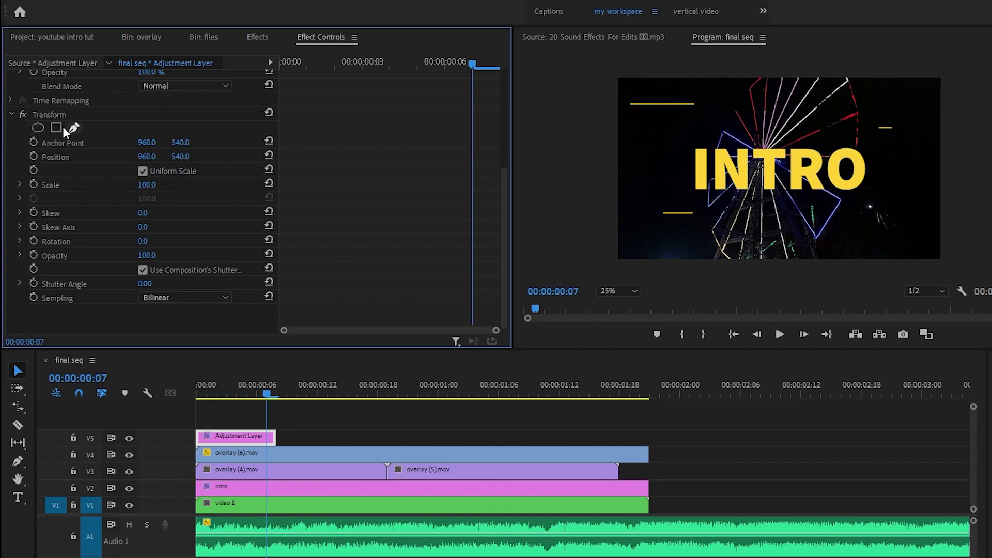
{"action": "left_click", "coordinate": [147, 184]}
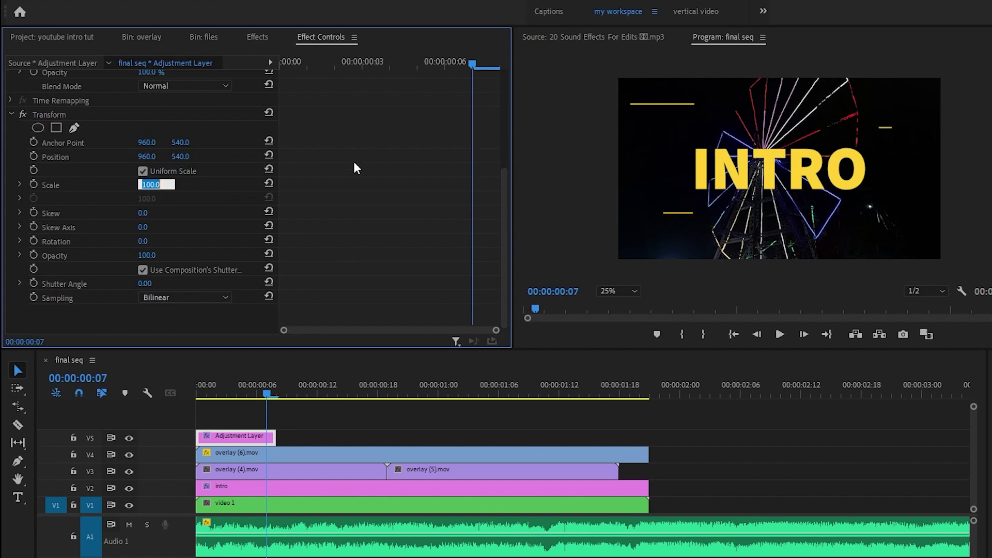
{"action": "key", "text": "Return"}
{"action": "scroll", "coordinate": [365, 254], "scroll_direction": "up", "scroll_amount": 4}
{"action": "scroll", "coordinate": [364, 254], "scroll_direction": "up", "scroll_amount": 2}
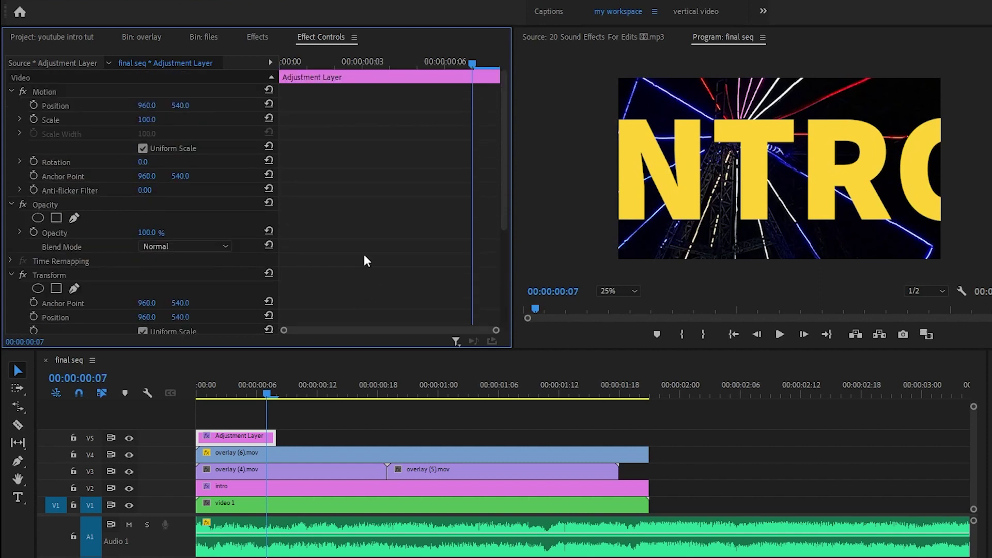
Turn off Motion's uniform scale on the V5 adjustment layer, set scale height 11 and width 44, and position it at 1253, 655
{"action": "left_click", "coordinate": [143, 148]}
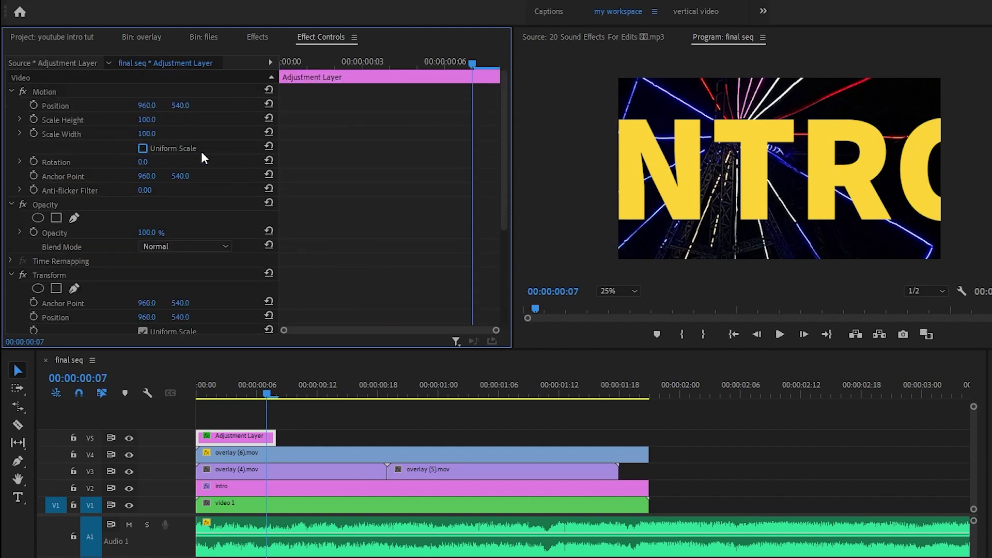
{"action": "left_click_drag", "start_coordinate": [147, 119], "coordinate": [101, 119]}
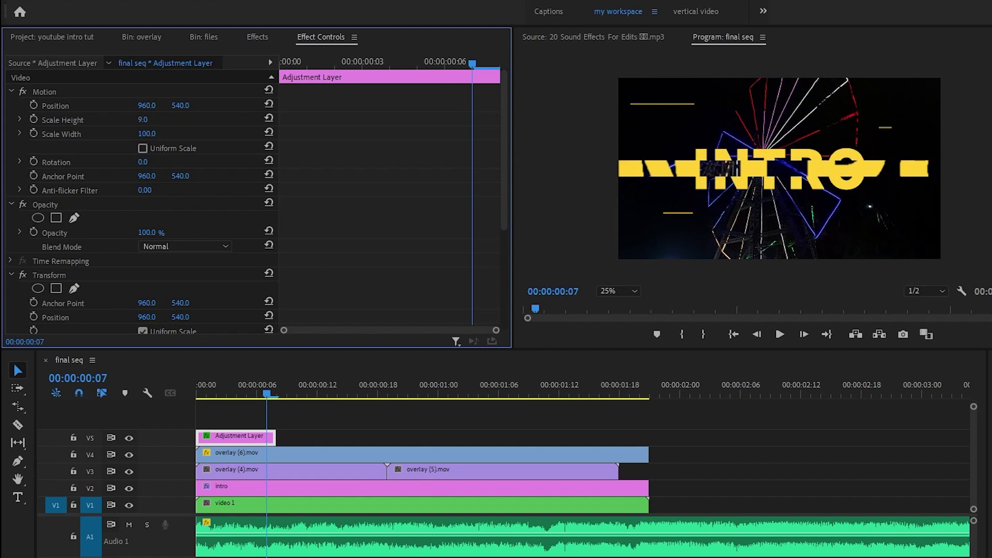
{"action": "left_click_drag", "start_coordinate": [158, 134], "coordinate": [129, 134]}
{"action": "left_click_drag", "start_coordinate": [176, 106], "coordinate": [263, 106]}
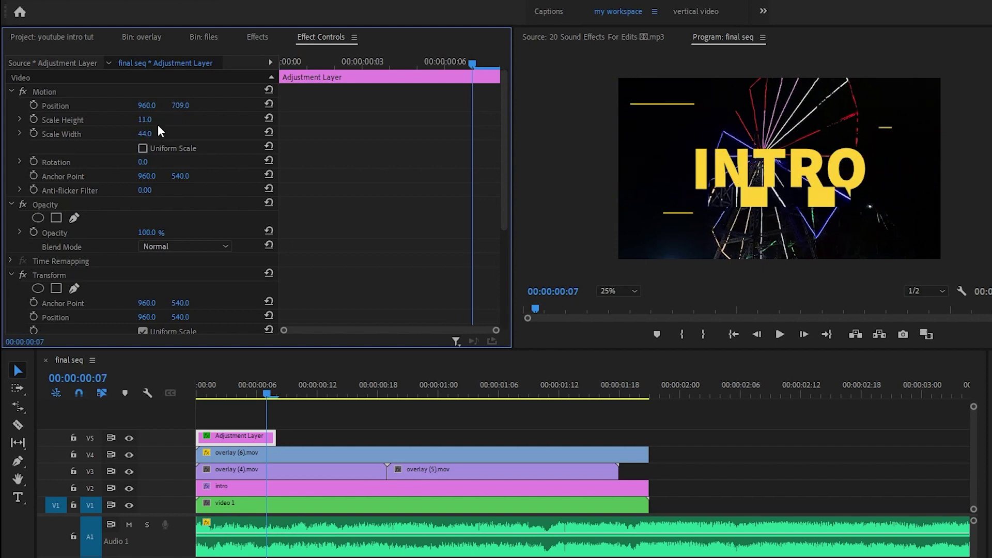
{"action": "left_click_drag", "start_coordinate": [147, 105], "coordinate": [298, 105]}
{"action": "left_click_drag", "start_coordinate": [180, 105], "coordinate": [151, 105]}
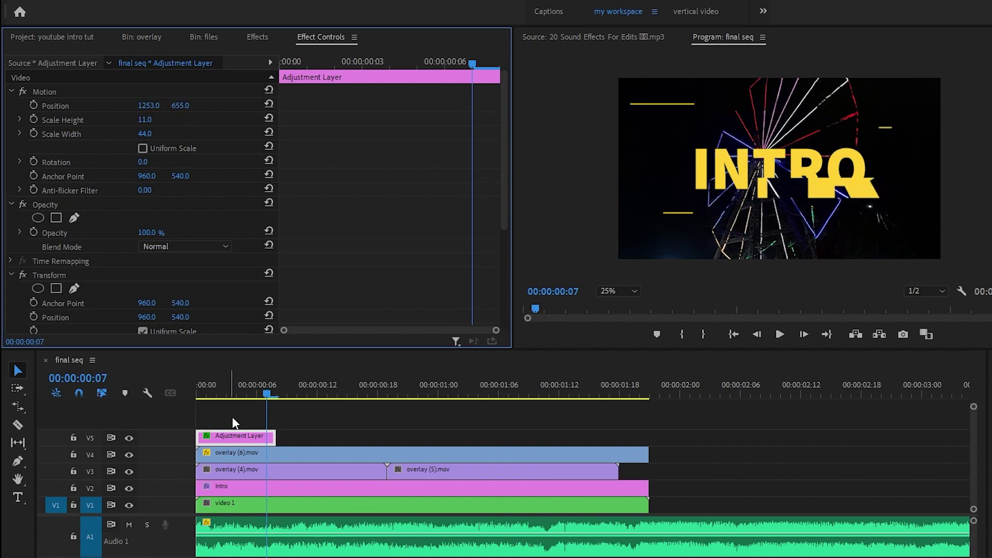
Duplicate the adjustment layer onto V6, move it over the title's upper-left part and change its scale height and width
{"action": "left_click_drag", "start_coordinate": [238, 439], "coordinate": [238, 423]}
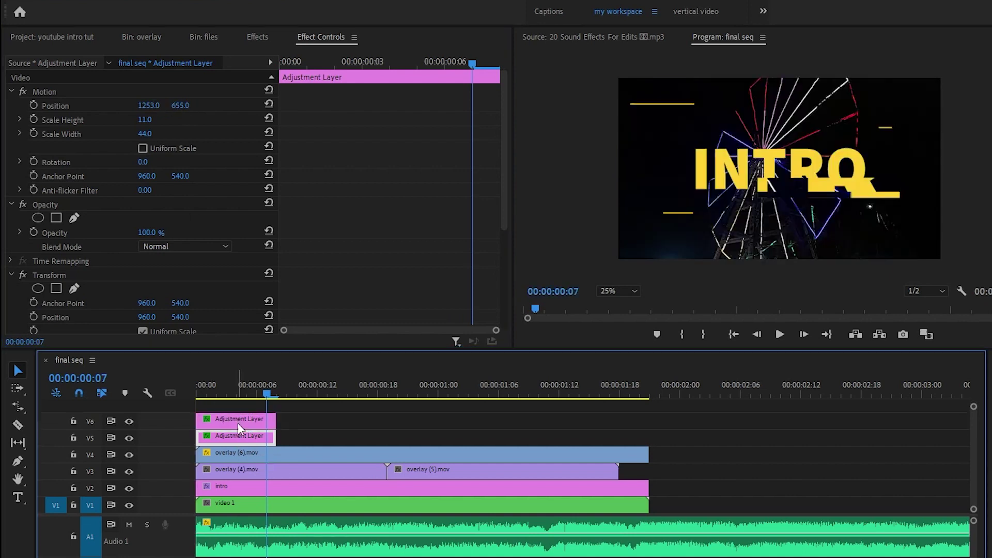
{"action": "left_click_drag", "start_coordinate": [150, 106], "coordinate": [0, 106]}
{"action": "left_click_drag", "start_coordinate": [184, 106], "coordinate": [55, 106]}
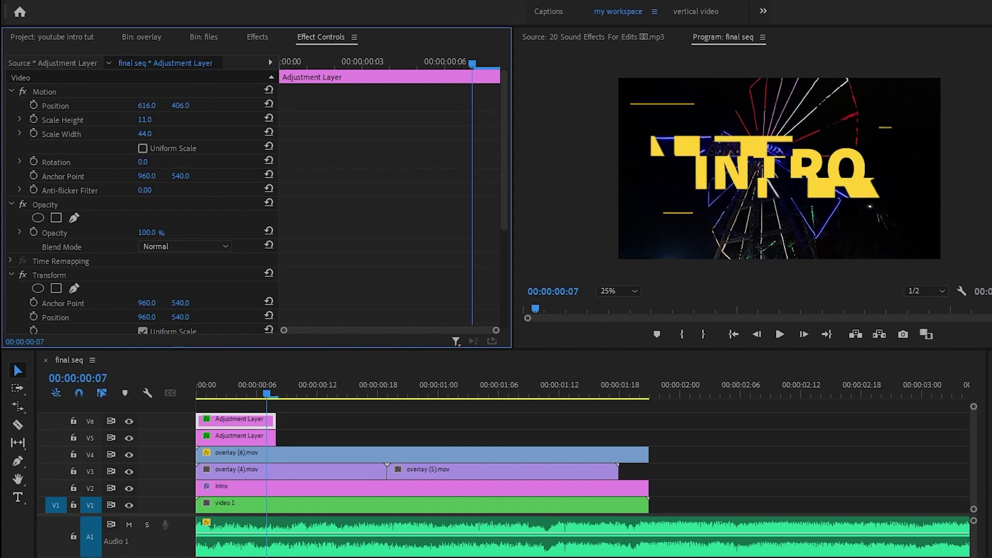
{"action": "mouse_move", "coordinate": [145, 134]}
{"action": "left_mouse_down"}
{"action": "mouse_move", "coordinate": [126, 134]}
{"action": "mouse_move", "coordinate": [156, 119]}
{"action": "left_mouse_up"}
{"action": "left_click_drag", "start_coordinate": [147, 106], "coordinate": [44, 106]}
Duplicate the adjustment layer onto V7, position it at 1128, 247 and set scale height 6 and width 21
{"action": "left_click_drag", "start_coordinate": [258, 423], "coordinate": [259, 405], "text": "alt"}
{"action": "left_click_drag", "start_coordinate": [149, 106], "coordinate": [517, 106]}
{"action": "left_click_drag", "start_coordinate": [180, 105], "coordinate": [100, 105]}
{"action": "left_click_drag", "start_coordinate": [143, 134], "coordinate": [131, 120]}
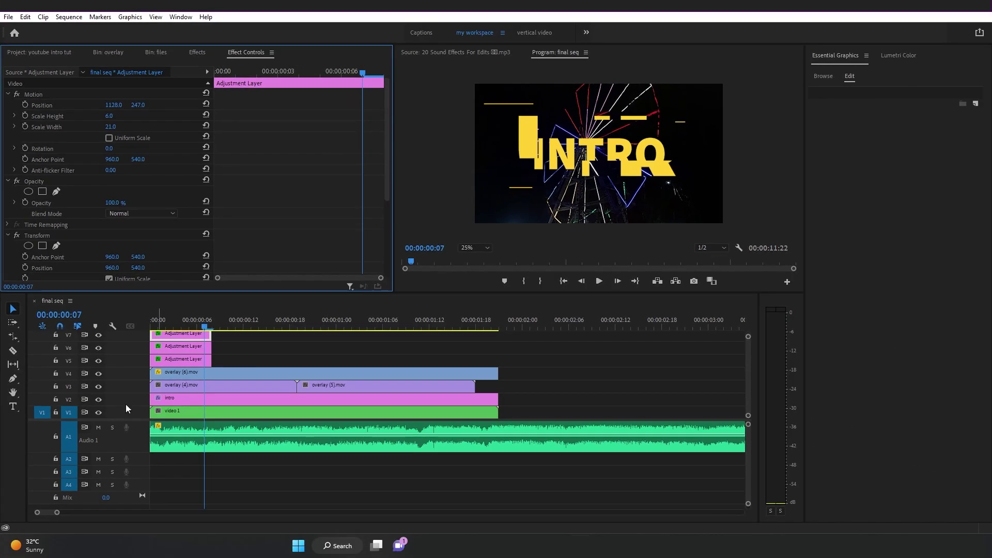
Duplicate the adjustment layer onto V8, set its scale width to 9 and position it at 622, 687
{"action": "left_click_drag", "start_coordinate": [165, 515], "coordinate": [165, 557]}
{"action": "left_click_drag", "start_coordinate": [176, 380], "coordinate": [176, 368]}
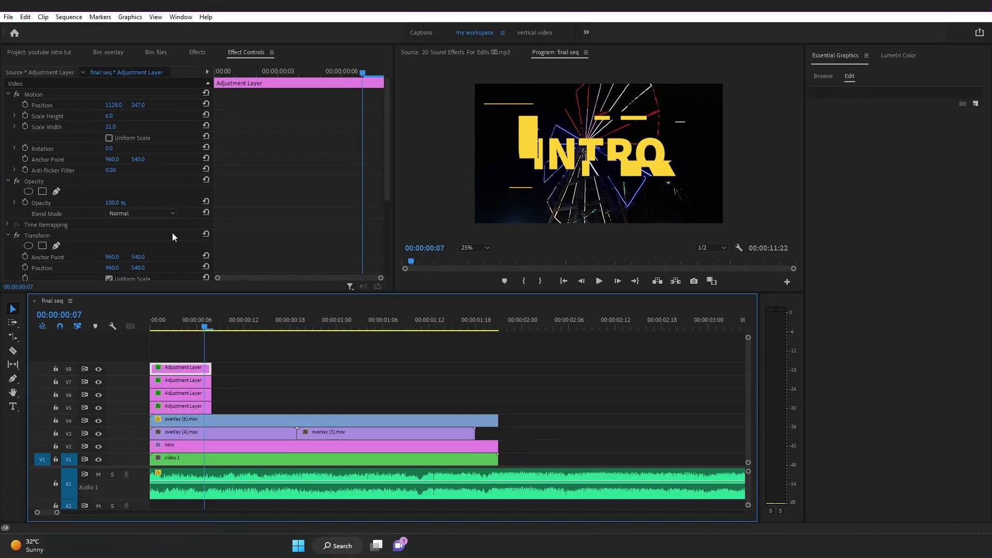
{"action": "left_click", "coordinate": [111, 127]}
{"action": "type", "text": "0"}
{"action": "key", "text": "Return"}
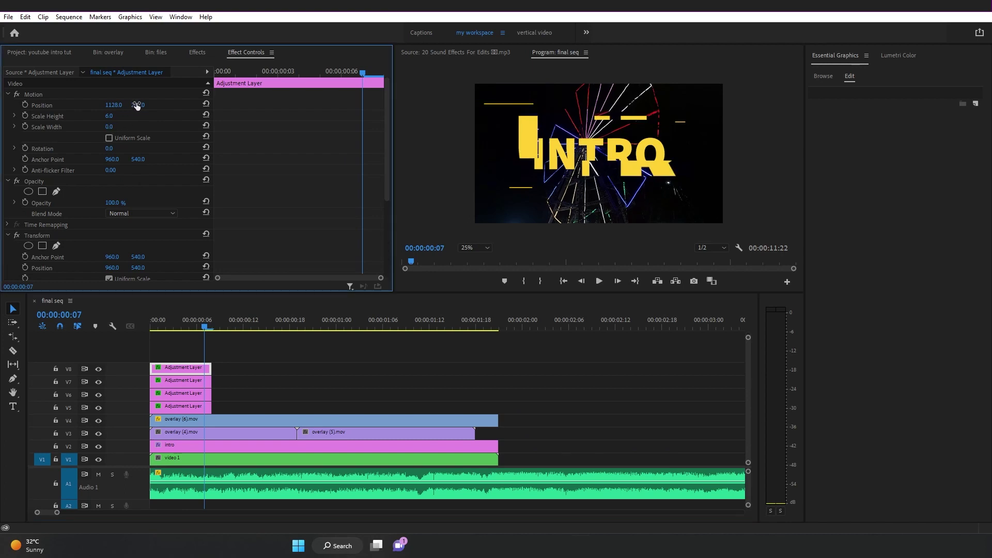
{"action": "left_click_drag", "start_coordinate": [136, 105], "coordinate": [364, 105]}
{"action": "left_click_drag", "start_coordinate": [111, 105], "coordinate": [0, 106]}
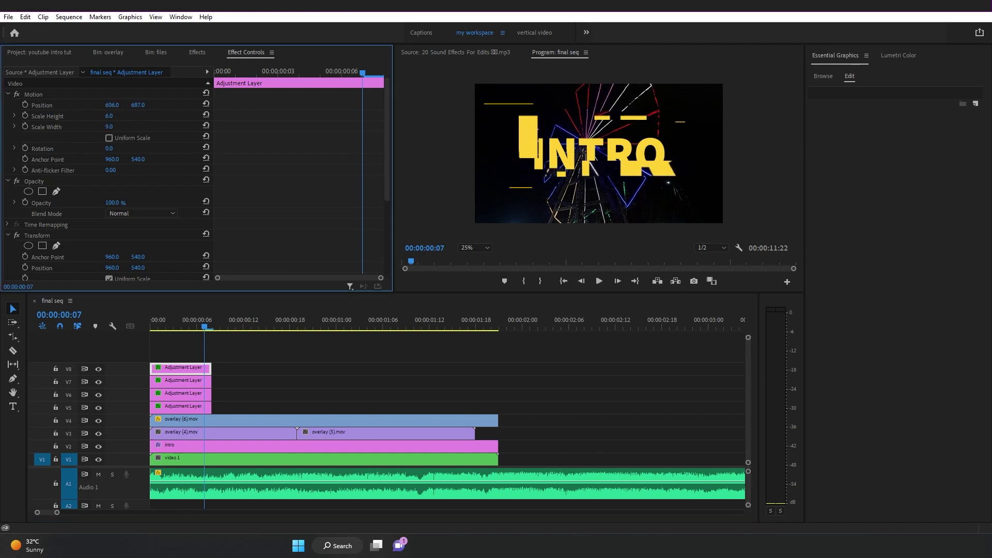
{"action": "left_click_drag", "start_coordinate": [111, 105], "coordinate": [132, 105]}
Trim the four adjustment layers to about 4 frames and duplicate all of them starting at frame 7
{"action": "left_click_drag", "start_coordinate": [211, 322], "coordinate": [136, 331]}
{"action": "key", "text": "space"}
{"action": "key", "text": "space"}
{"action": "left_click_drag", "start_coordinate": [211, 378], "coordinate": [204, 408]}
{"action": "left_click_drag", "start_coordinate": [210, 406], "coordinate": [181, 405]}
{"action": "left_click_drag", "start_coordinate": [202, 354], "coordinate": [217, 409]}
Reposition the duplicated adjustment layer on V8 to 565, 330
{"action": "left_click", "coordinate": [212, 324]}
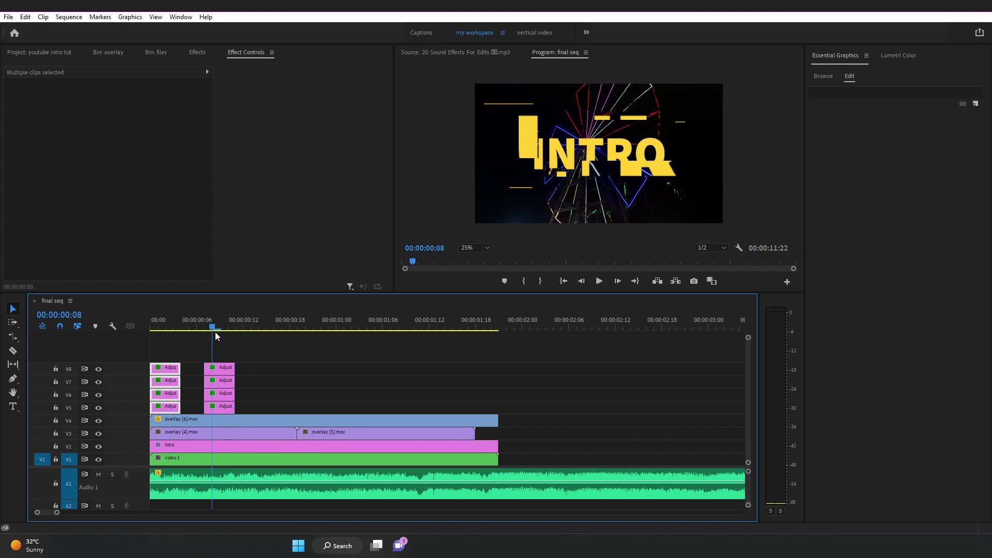
{"action": "left_click", "coordinate": [229, 344]}
{"action": "left_click", "coordinate": [222, 372]}
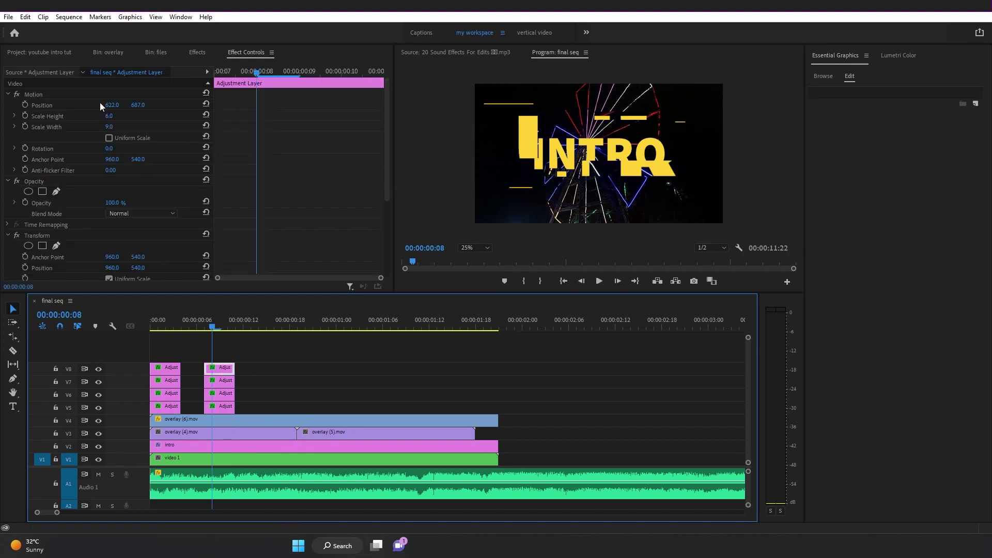
{"action": "left_click_drag", "start_coordinate": [108, 106], "coordinate": [216, 118]}
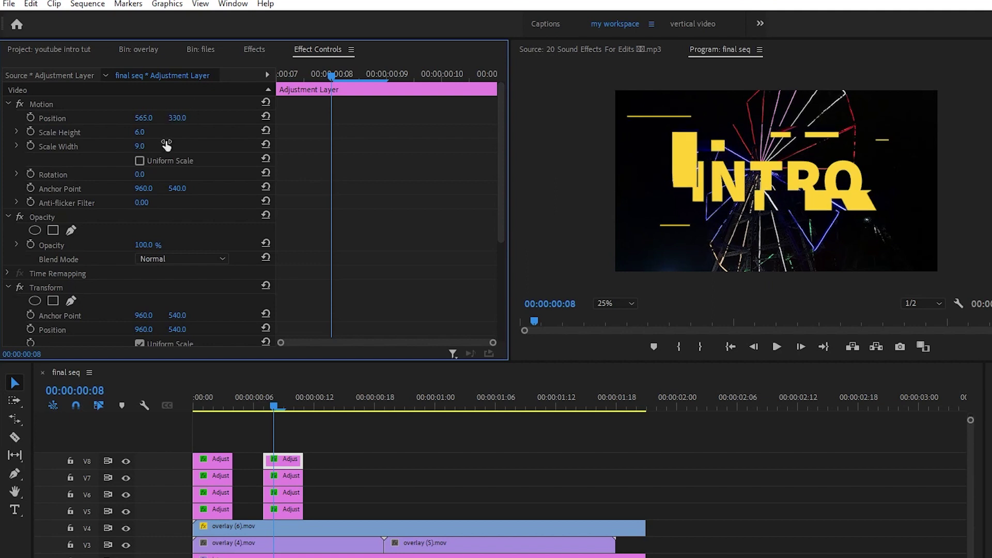
Shift the duplicated V6 adjustment layer rightward, set the V5 duplicate's horizontal position to 129, and preview the glitch
{"action": "left_click", "coordinate": [289, 478]}
{"action": "left_click", "coordinate": [283, 494]}
{"action": "left_click_drag", "start_coordinate": [144, 117], "coordinate": [565, 118]}
{"action": "left_click", "coordinate": [283, 511]}
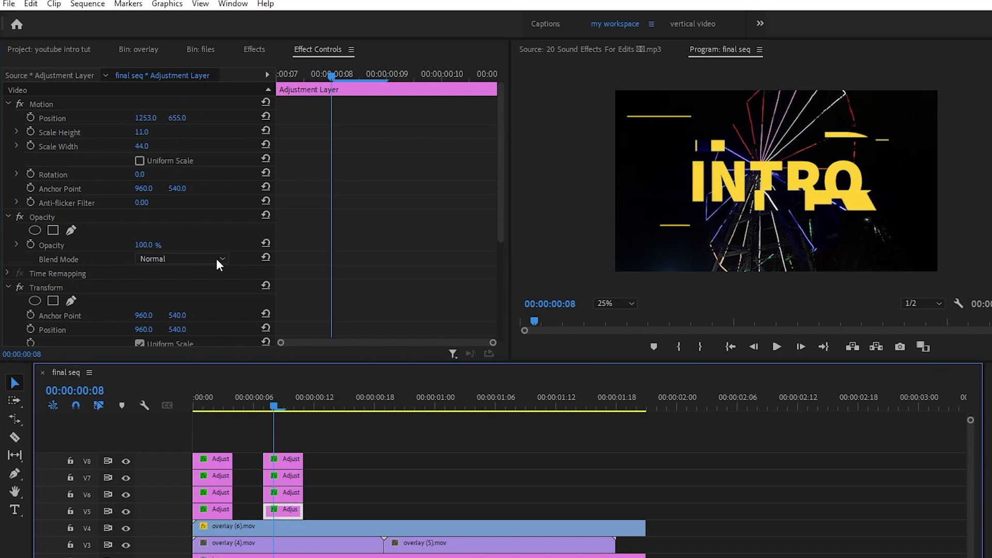
{"action": "left_click_drag", "start_coordinate": [144, 118], "coordinate": [0, 118]}
{"action": "key", "text": "space"}
{"action": "left_click", "coordinate": [50, 418]}
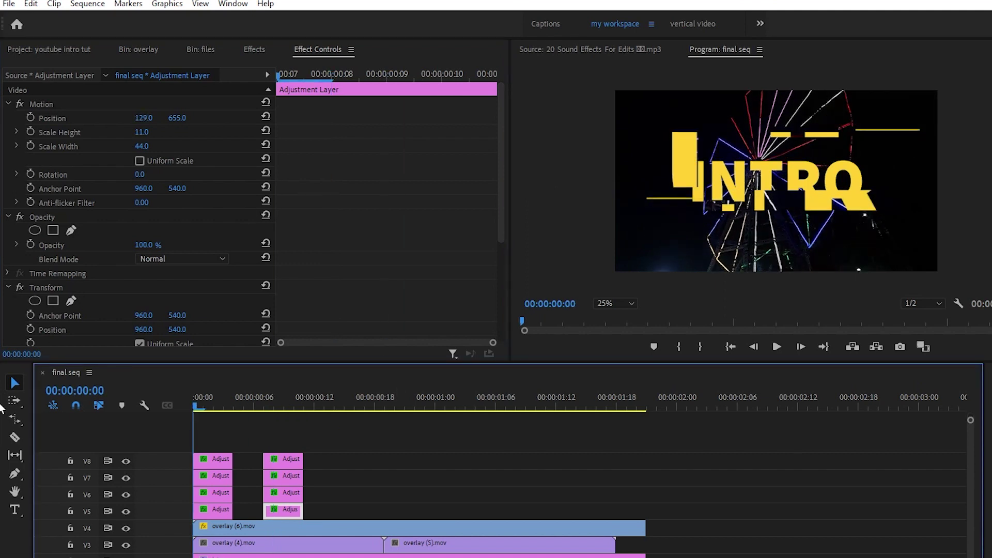
{"action": "left_click_drag", "start_coordinate": [272, 402], "coordinate": [133, 438]}
{"action": "key", "text": "space"}
{"action": "key", "text": "space"}
Copy the V5 adjustment layer to about frame 22, lengthen it to 6 frames, and set position 950, 655, scale height 13 and width 94
{"action": "left_click", "coordinate": [329, 493]}
{"action": "left_click_drag", "start_coordinate": [291, 511], "coordinate": [442, 510], "text": "alt"}
{"action": "left_click_drag", "start_coordinate": [390, 408], "coordinate": [425, 417]}
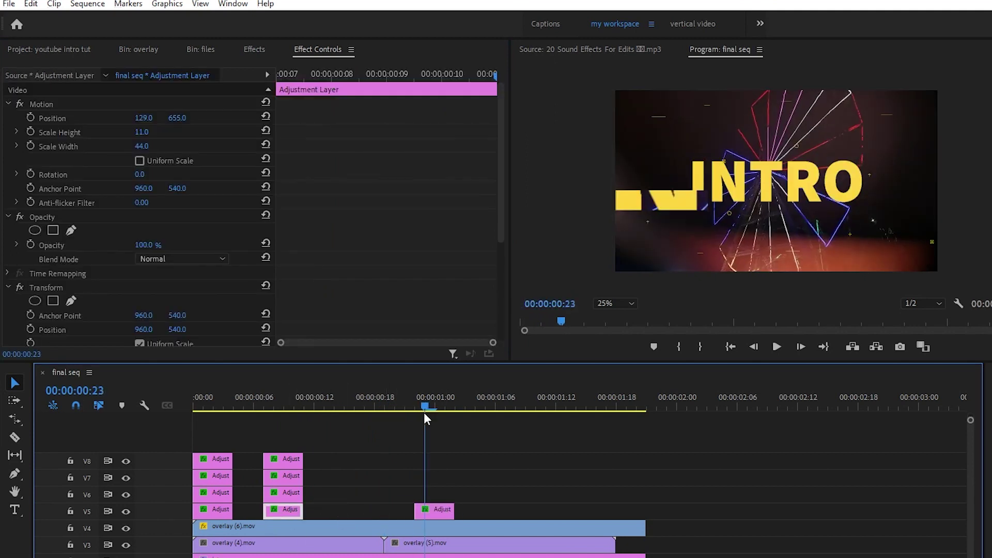
{"action": "left_click_drag", "start_coordinate": [454, 510], "coordinate": [473, 510]}
{"action": "left_click_drag", "start_coordinate": [142, 120], "coordinate": [567, 120]}
{"action": "mouse_move", "coordinate": [142, 146]}
{"action": "left_mouse_down"}
{"action": "mouse_move", "coordinate": [167, 147]}
{"action": "mouse_move", "coordinate": [150, 135]}
{"action": "left_mouse_up"}
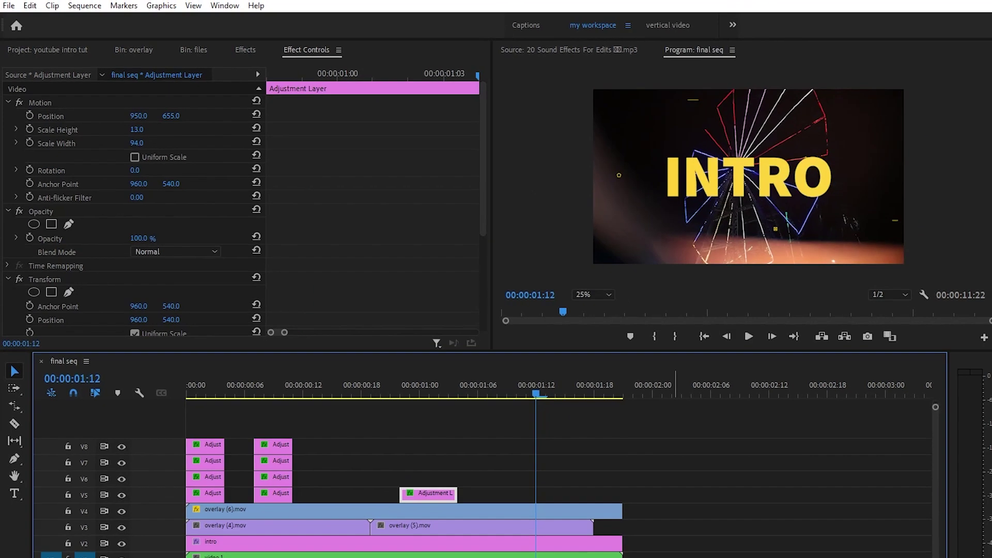
Nest all the video clips and adjustment layers into a sequence named SENE 1
{"action": "left_click_drag", "start_coordinate": [674, 557], "coordinate": [194, 416]}
{"action": "right_click", "coordinate": [211, 463]}
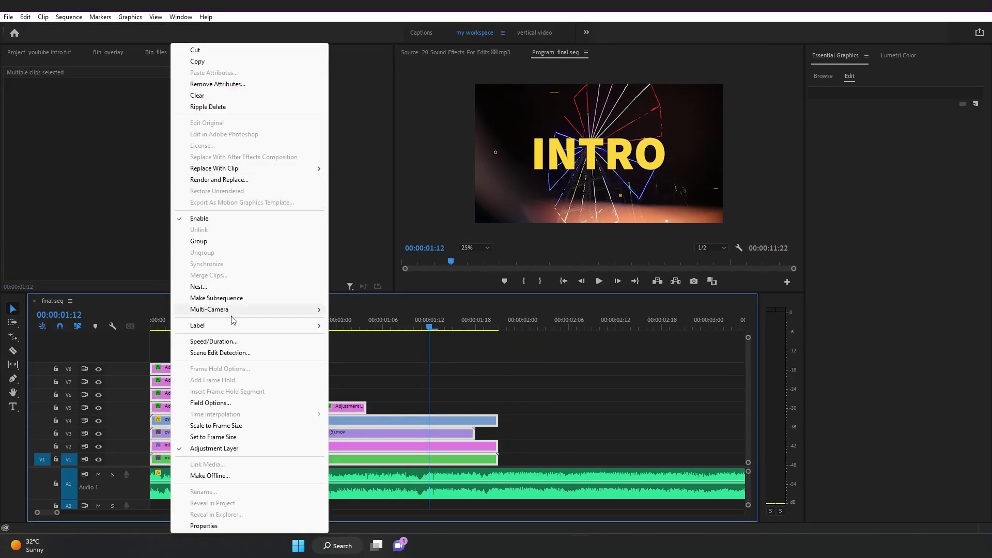
{"action": "left_click", "coordinate": [207, 286]}
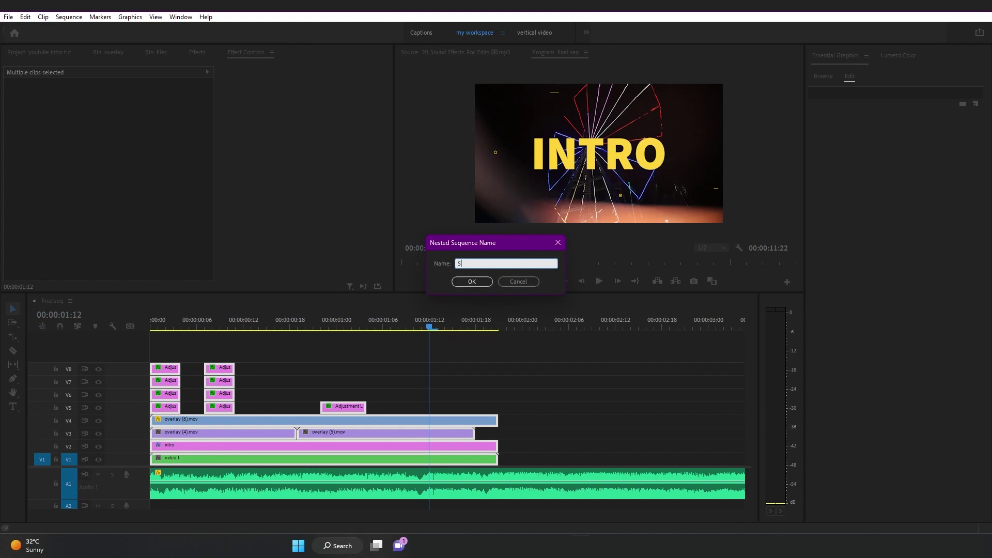
{"action": "type", "text": "SENE 1"}
{"action": "left_click", "coordinate": [473, 281]}
Place a new adjustment layer at the start of V2 above SENE 1 and trim it to about 7 frames
{"action": "left_click", "coordinate": [62, 52]}
{"action": "left_click_drag", "start_coordinate": [54, 191], "coordinate": [155, 445]}
{"action": "left_click_drag", "start_coordinate": [609, 446], "coordinate": [175, 450]}
{"action": "left_click", "coordinate": [159, 328]}
{"action": "key", "text": "="}
{"action": "key", "text": "="}
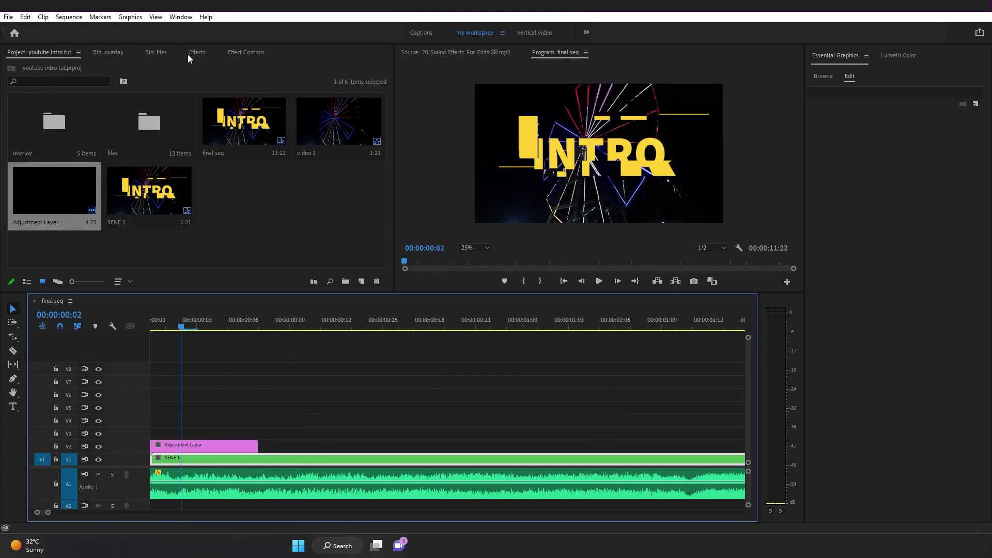
Apply the Offset effect to the adjustment layer on V2
{"action": "left_click", "coordinate": [197, 52]}
{"action": "double_click", "coordinate": [65, 66]}
{"action": "type", "text": "oFF"}
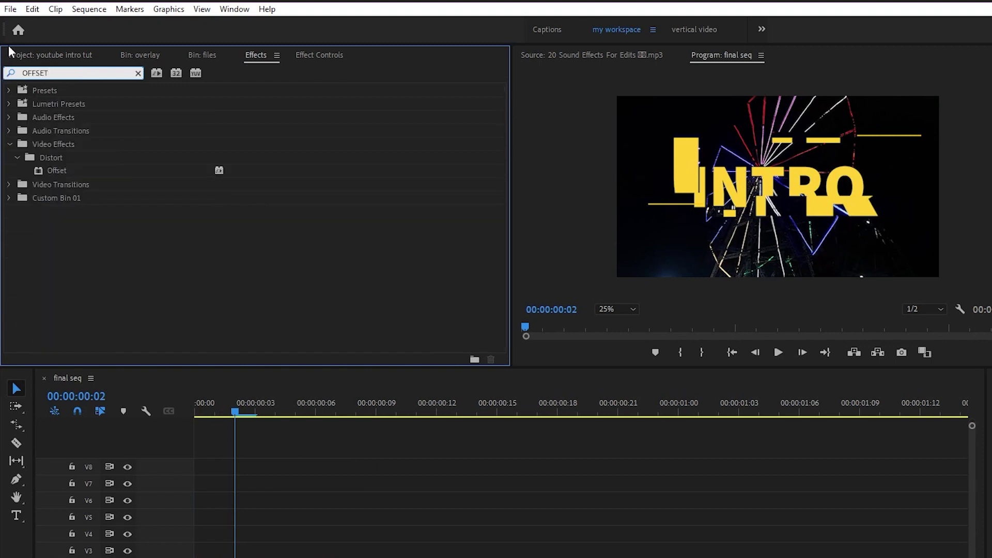
{"action": "left_click_drag", "start_coordinate": [51, 170], "coordinate": [191, 445]}
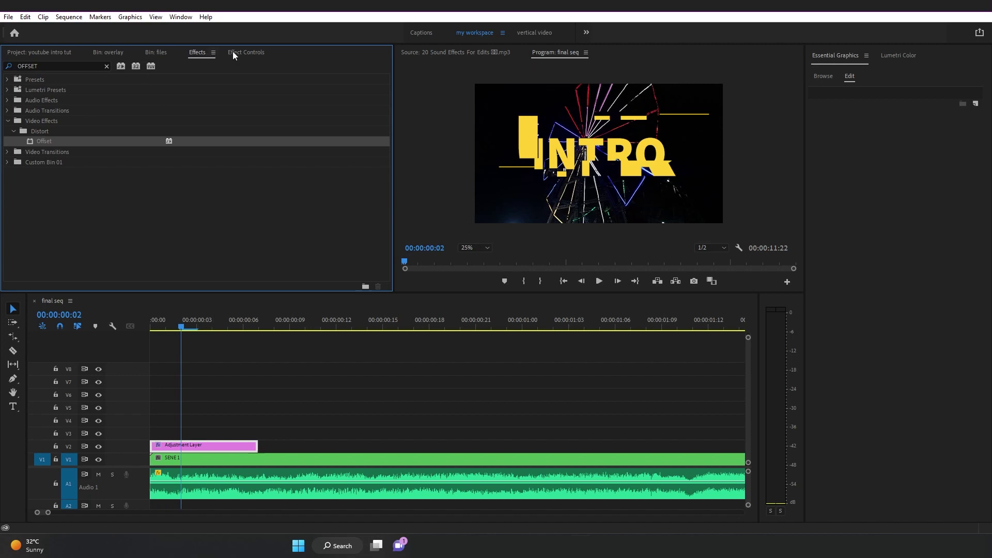
Add a rectangular mask to the Offset effect covering the left half of the frame
{"action": "left_click", "coordinate": [233, 54]}
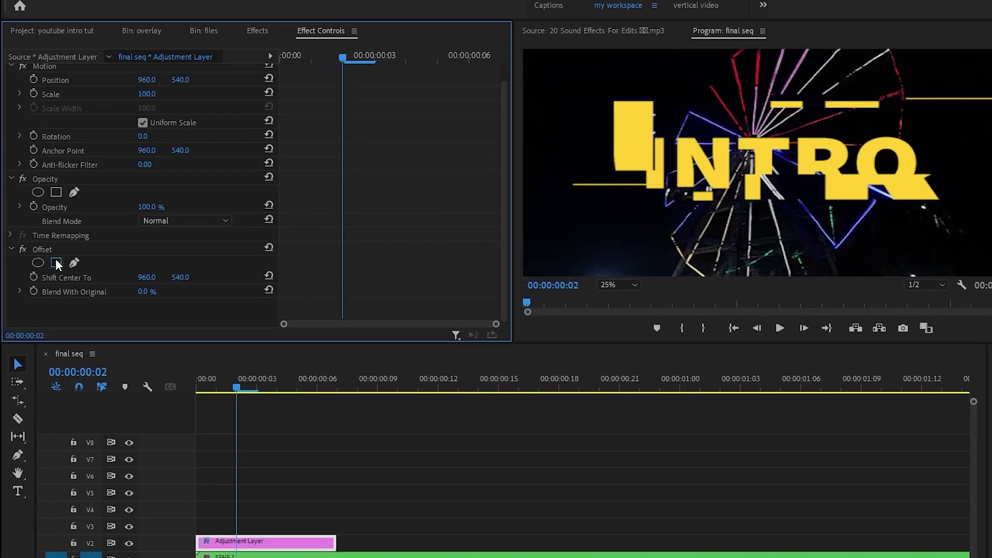
{"action": "left_click", "coordinate": [56, 263]}
{"action": "left_click", "coordinate": [784, 110]}
{"action": "left_click_drag", "start_coordinate": [784, 111], "coordinate": [783, 257]}
{"action": "scroll", "coordinate": [384, 233], "scroll_direction": "down", "scroll_amount": 3}
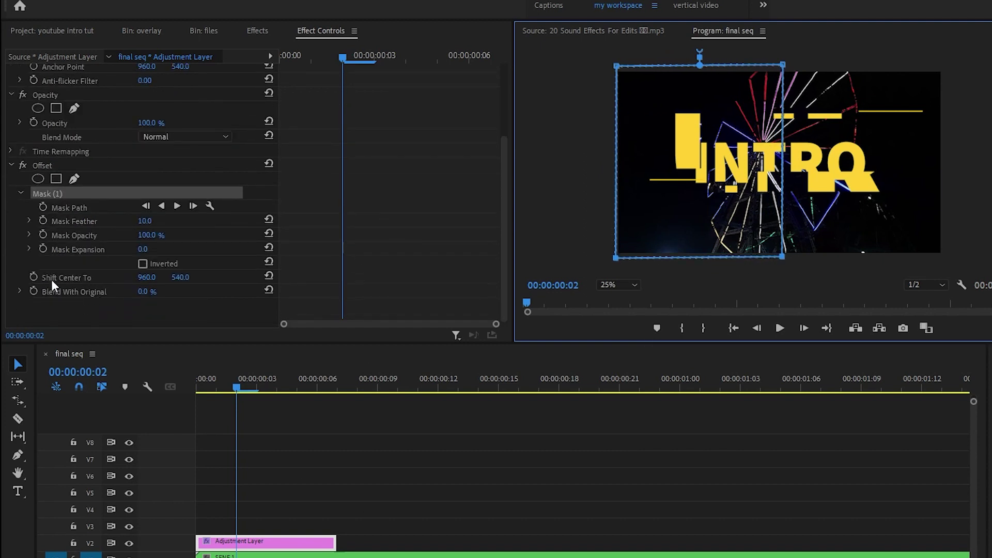
Keyframe the Offset's Shift Center To vertically, from 960, 540 at the clip's start to a larger value at its end
{"action": "left_click", "coordinate": [34, 277]}
{"action": "left_click_drag", "start_coordinate": [346, 276], "coordinate": [260, 269]}
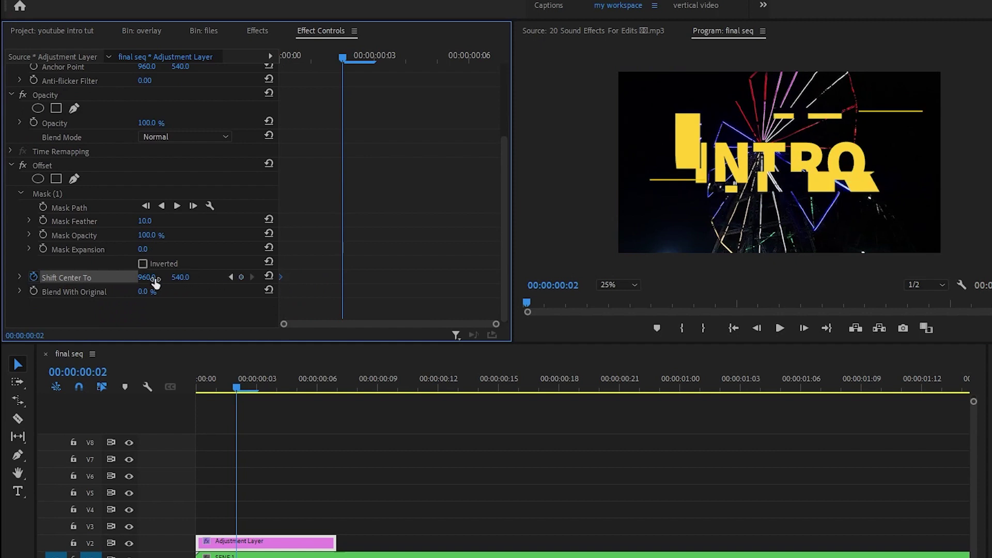
{"action": "left_click_drag", "start_coordinate": [172, 280], "coordinate": [223, 281]}
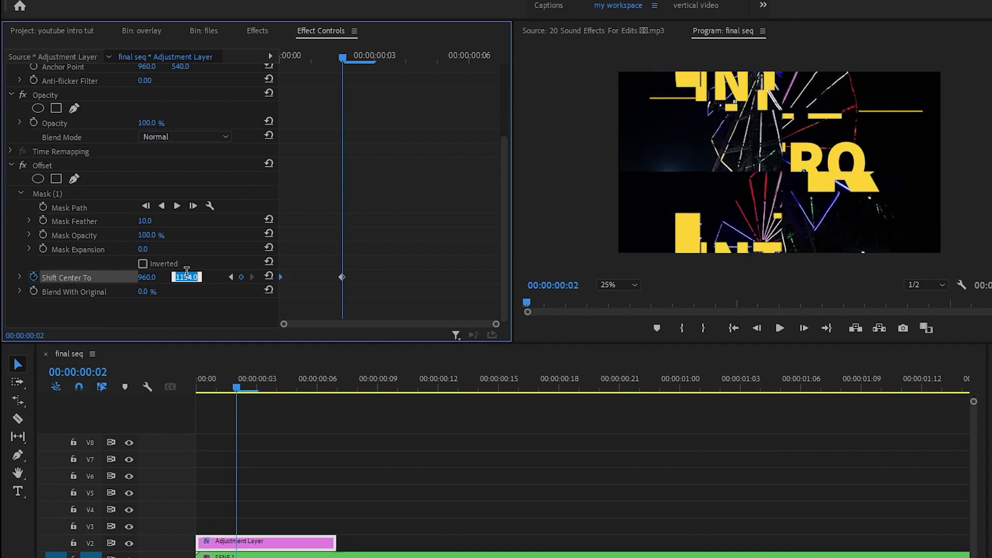
{"action": "key", "text": "Return"}
{"action": "left_click_drag", "start_coordinate": [342, 277], "coordinate": [571, 290]}
{"action": "left_click_drag", "start_coordinate": [343, 57], "coordinate": [244, 71]}
{"action": "key", "text": "space"}
{"action": "key", "text": "space"}
Duplicate the Offset adjustment layer onto V3 at about frame 7 and move its mask over the right half of the frame
{"action": "left_click_drag", "start_coordinate": [292, 541], "coordinate": [431, 527]}
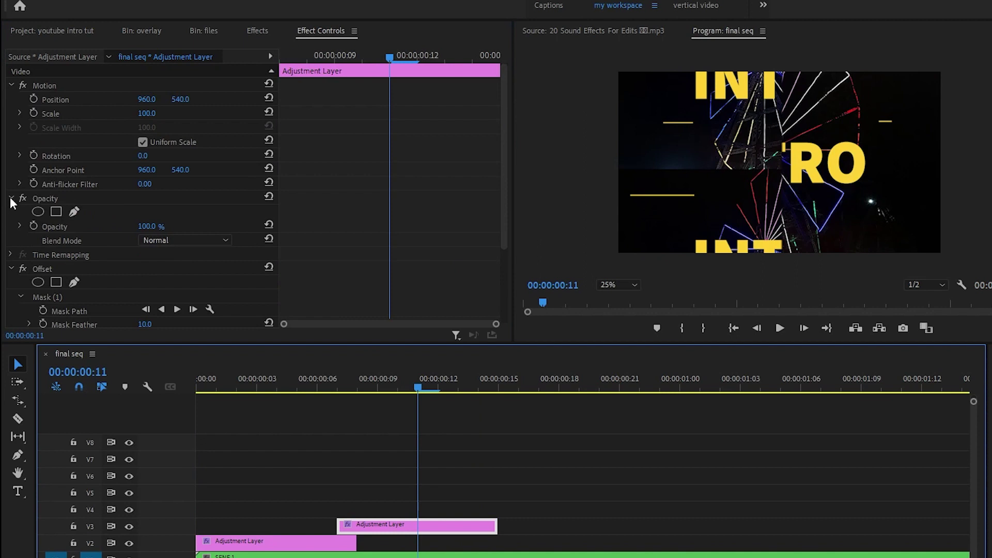
{"action": "scroll", "coordinate": [113, 262], "scroll_direction": "down", "scroll_amount": 3}
{"action": "left_click", "coordinate": [63, 231]}
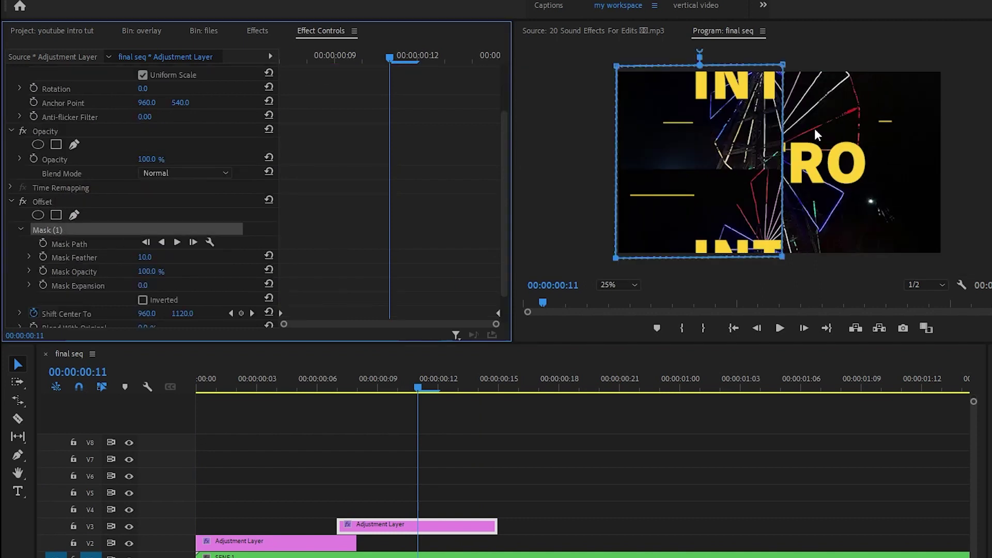
{"action": "left_click_drag", "start_coordinate": [695, 135], "coordinate": [855, 141]}
{"action": "scroll", "coordinate": [456, 267], "scroll_direction": "down", "scroll_amount": 2}
{"action": "mouse_move", "coordinate": [496, 279]}
{"action": "left_mouse_down"}
{"action": "mouse_move", "coordinate": [365, 281]}
{"action": "mouse_move", "coordinate": [496, 280]}
{"action": "left_mouse_up"}
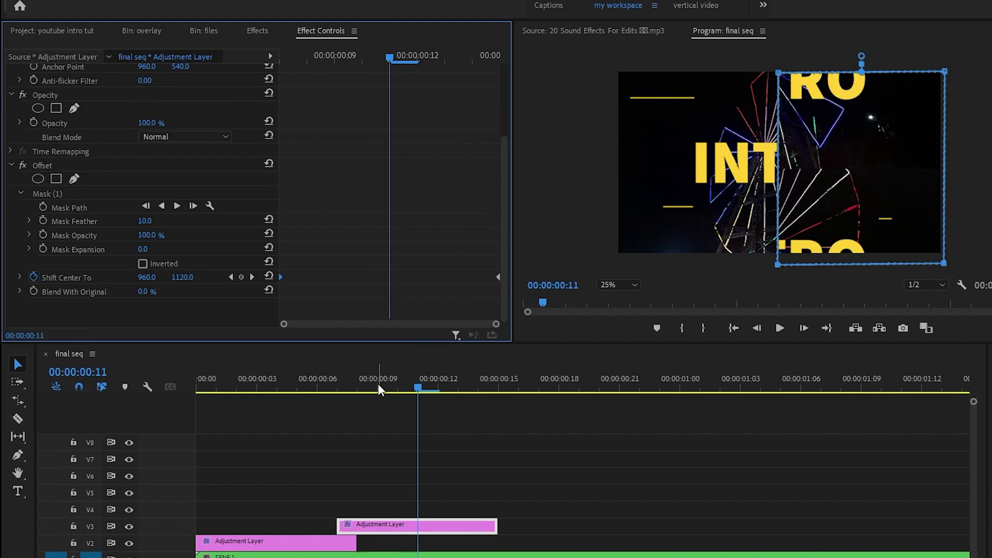
{"action": "left_click_drag", "start_coordinate": [371, 375], "coordinate": [111, 416]}
{"action": "key", "text": "space"}
{"action": "key", "text": "space"}
Copy the first Offset adjustment layer along V2 to about frame 14 and play the result
{"action": "left_click_drag", "start_coordinate": [345, 542], "coordinate": [629, 545], "text": "alt"}
{"action": "left_click_drag", "start_coordinate": [376, 384], "coordinate": [136, 408]}
{"action": "key", "text": "space"}
Place short video.mp4 from the files bin on V1 directly after SENE 1
{"action": "key", "text": "minus"}
{"action": "key", "text": "minus"}
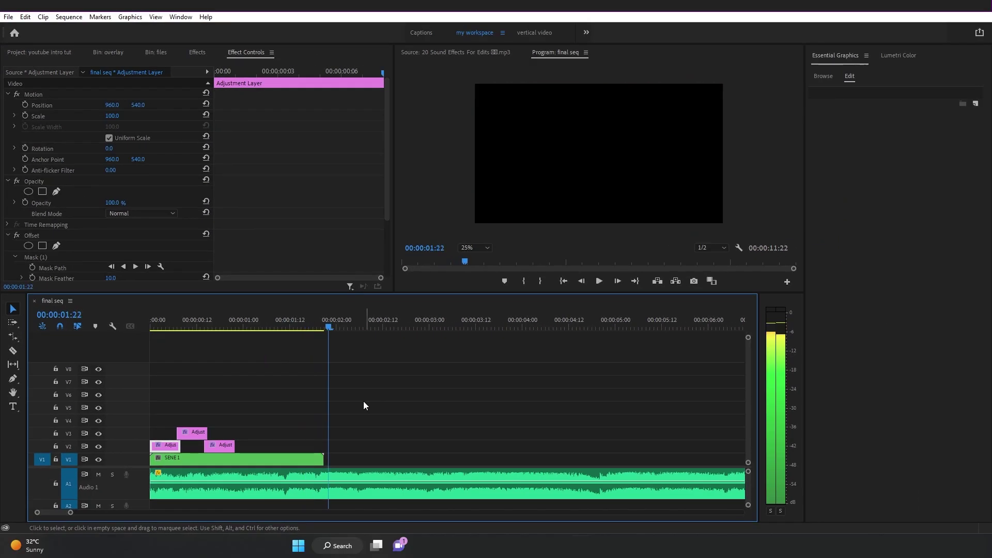
{"action": "left_click", "coordinate": [166, 46]}
{"action": "left_click_drag", "start_coordinate": [356, 162], "coordinate": [358, 478]}
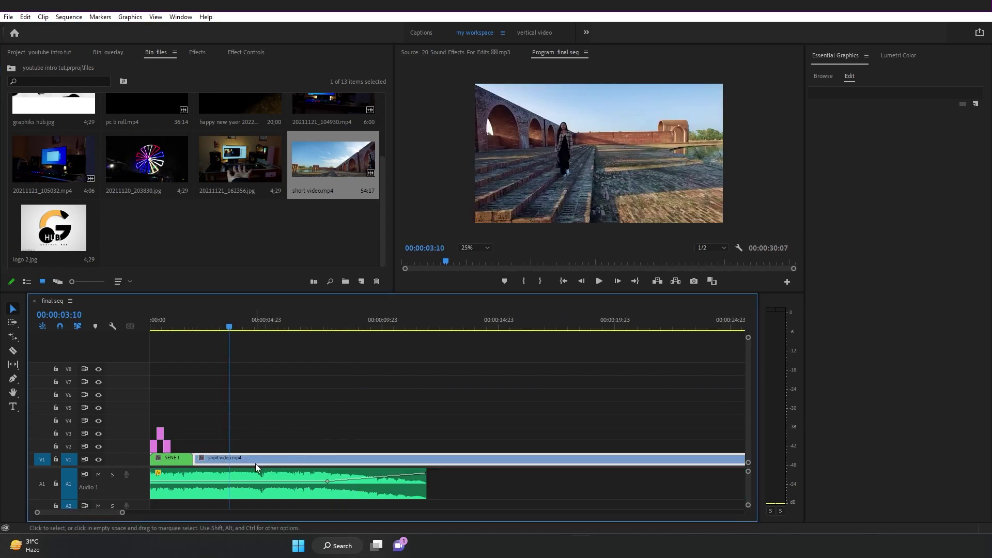
Trim short video.mp4 on V1 to end at about 3:12 and nest it as VIDEO 2
{"action": "key", "text": "ctrl+k"}
{"action": "left_click", "coordinate": [274, 461]}
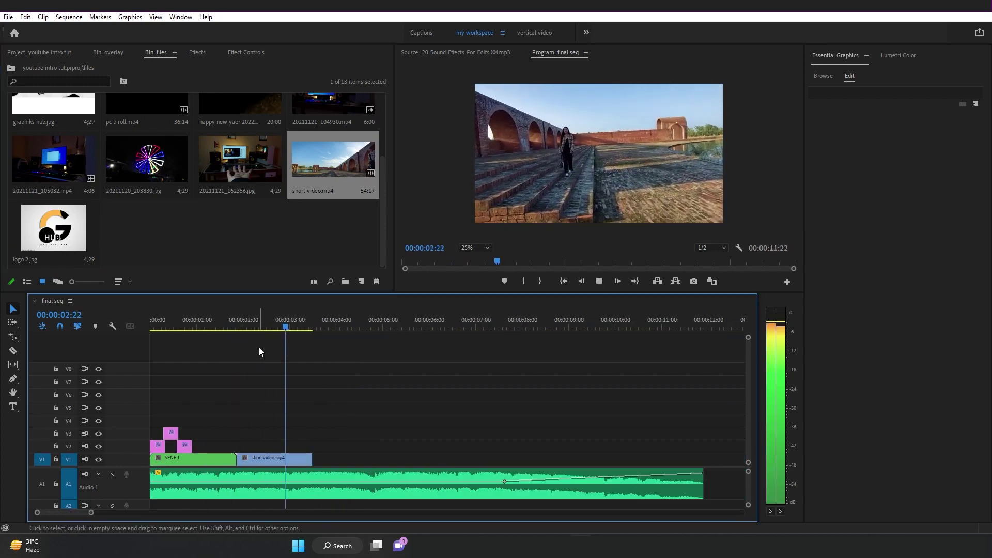
{"action": "right_click", "coordinate": [284, 458]}
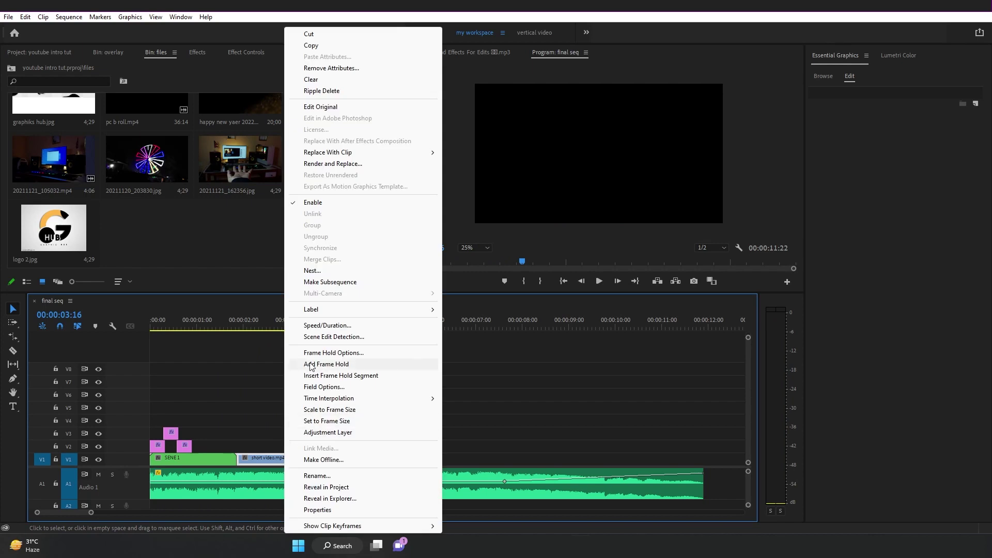
{"action": "left_click", "coordinate": [331, 271]}
{"action": "type", "text": "VIDEO 2"}
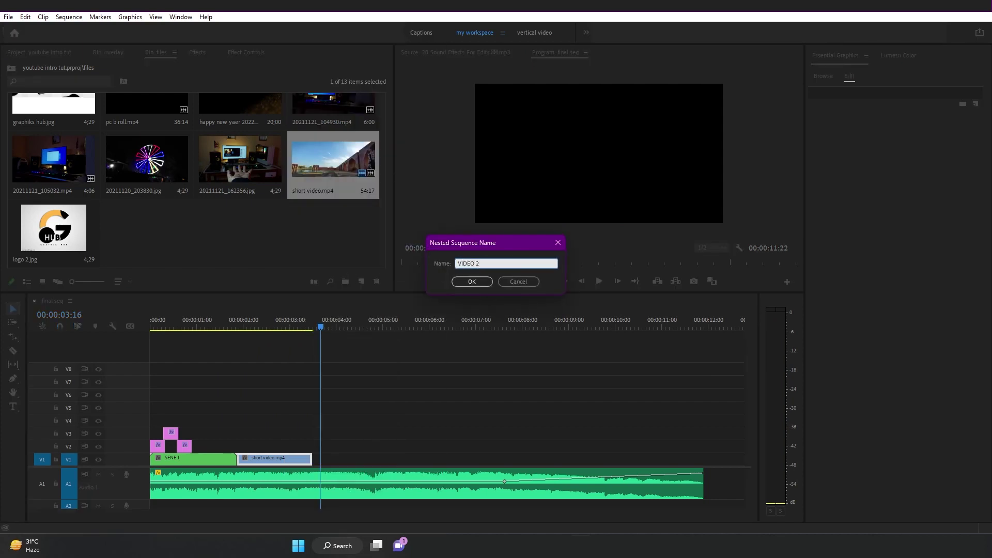
{"action": "key", "text": "Return"}
Copy SENE 1's overlays and adjustment layers into final seq above VIDEO 2, leaving out the INTRO title
{"action": "double_click", "coordinate": [192, 460]}
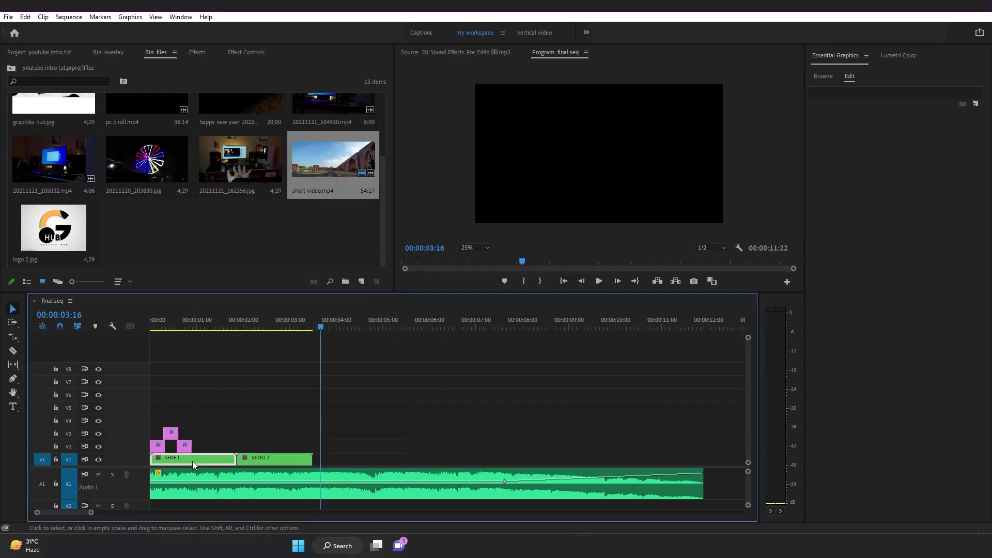
{"action": "left_click_drag", "start_coordinate": [518, 439], "coordinate": [144, 339]}
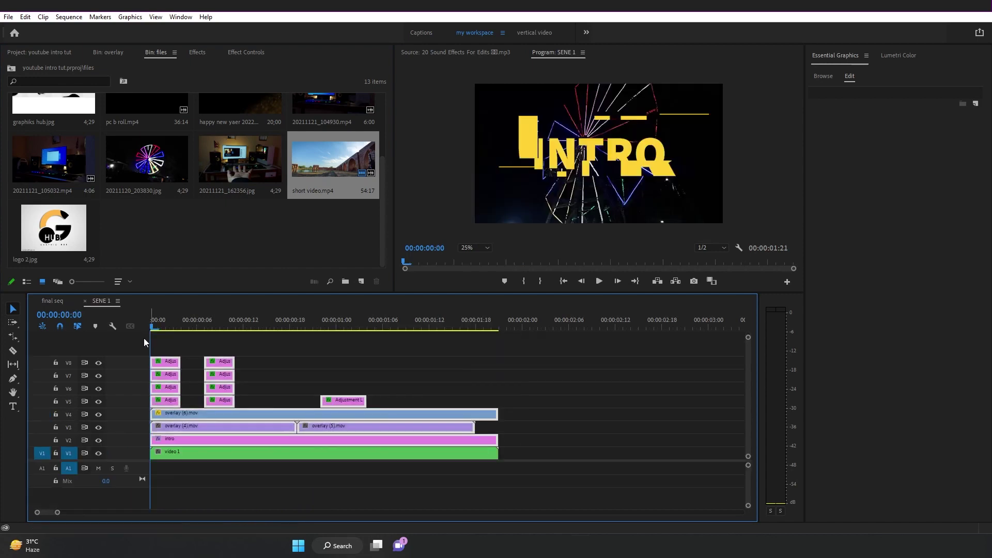
{"action": "left_click", "coordinate": [55, 300]}
{"action": "key", "text": "ctrl+v"}
{"action": "left_click_drag", "start_coordinate": [378, 458], "coordinate": [273, 434]}
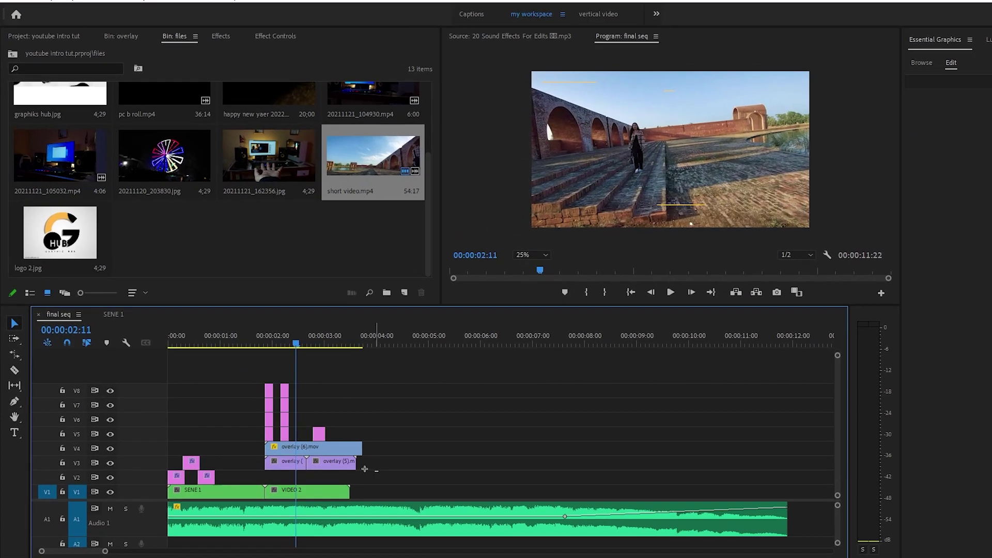
Lower the pasted overlays and adjustment layers by one track, and move the two short layer stacks to about 2:04 and 2:10
{"action": "left_click_drag", "start_coordinate": [338, 440], "coordinate": [234, 364]}
{"action": "left_click_drag", "start_coordinate": [326, 509], "coordinate": [327, 525]}
{"action": "left_click_drag", "start_coordinate": [306, 368], "coordinate": [318, 368]}
{"action": "left_click", "coordinate": [365, 434]}
{"action": "key", "text": "="}
{"action": "key", "text": "="}
{"action": "left_click_drag", "start_coordinate": [540, 368], "coordinate": [636, 389]}
{"action": "left_click_drag", "start_coordinate": [588, 398], "coordinate": [568, 487]}
{"action": "left_click_drag", "start_coordinate": [568, 487], "coordinate": [701, 488]}
Set the Scale Height of the first stack's V4 adjustment layer to 61 and play the result
{"action": "left_click", "coordinate": [641, 368]}
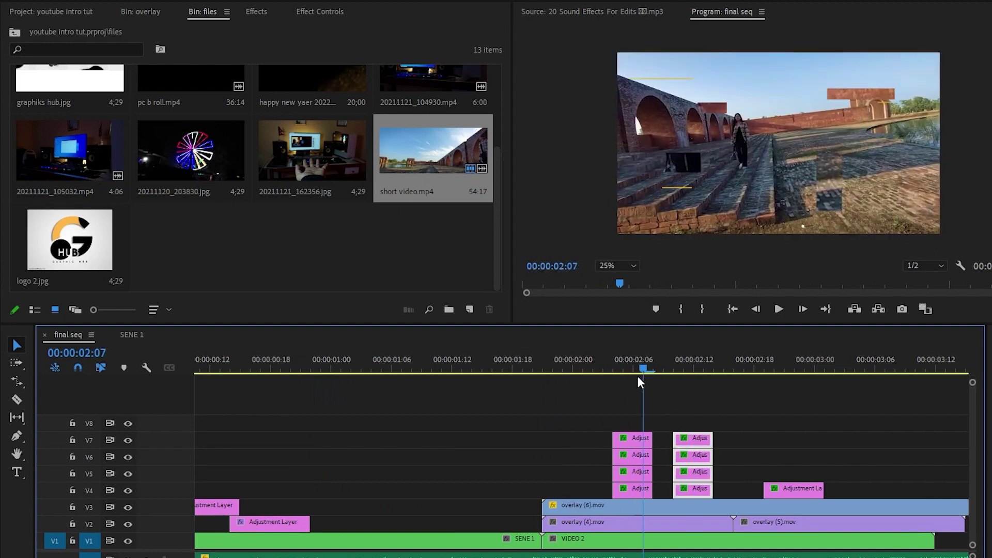
{"action": "key", "text": "="}
{"action": "left_click", "coordinate": [567, 442]}
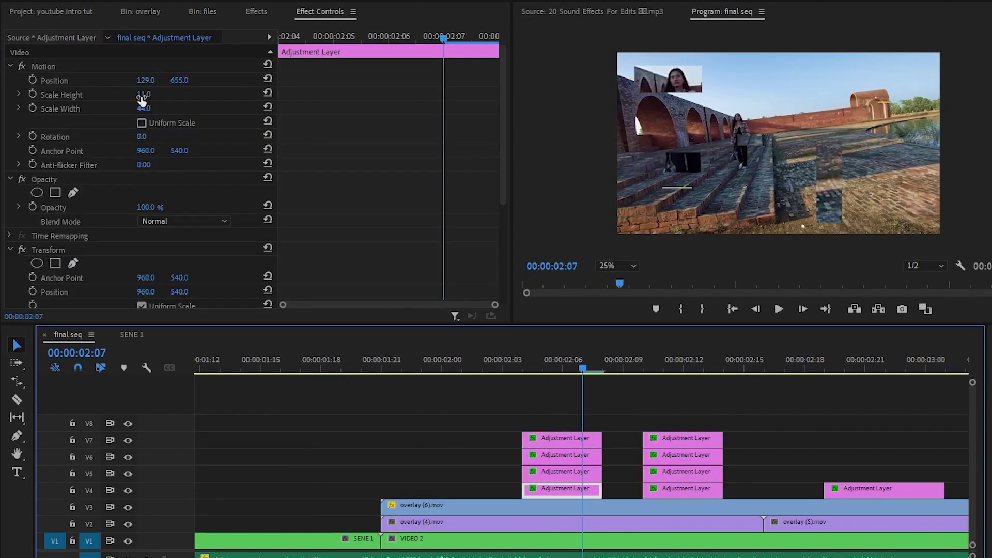
{"action": "left_click_drag", "start_coordinate": [142, 95], "coordinate": [157, 118]}
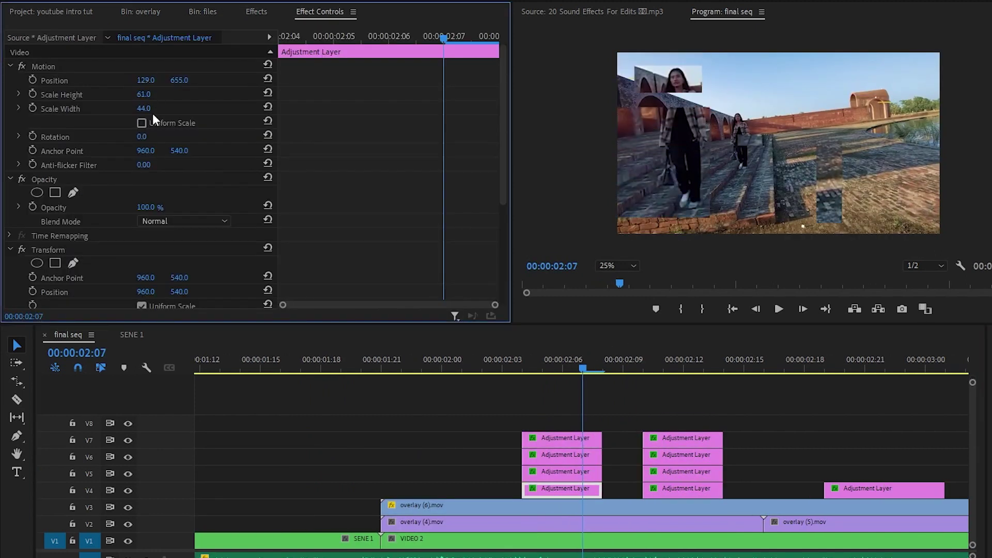
{"action": "left_click_drag", "start_coordinate": [561, 370], "coordinate": [471, 374]}
{"action": "key", "text": "space"}
Shift the V6 and V7 adjustment layers of both short stacks about one frame later and play the result
{"action": "left_click_drag", "start_coordinate": [710, 409], "coordinate": [669, 461]}
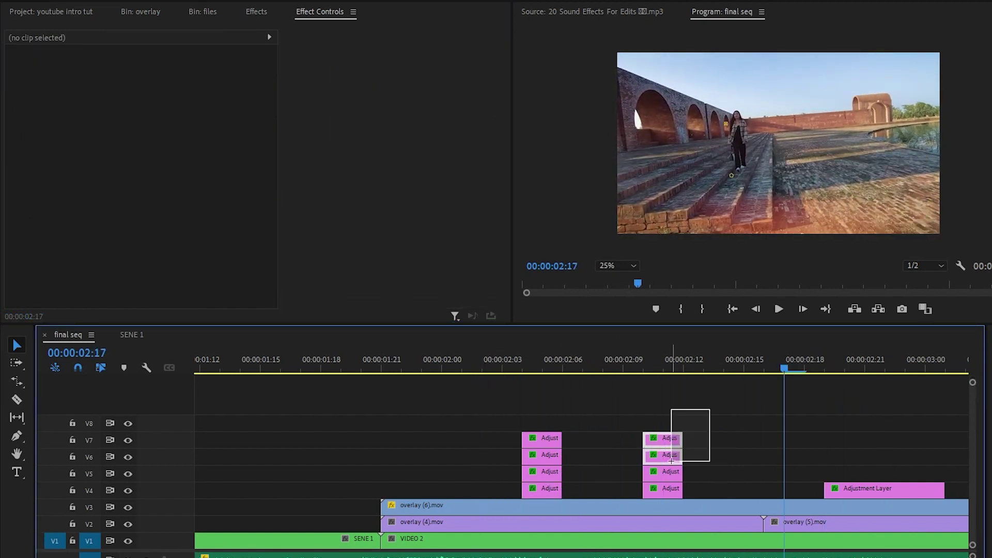
{"action": "left_click_drag", "start_coordinate": [667, 459], "coordinate": [687, 462]}
{"action": "left_click_drag", "start_coordinate": [588, 421], "coordinate": [549, 452]}
{"action": "left_click_drag", "start_coordinate": [548, 456], "coordinate": [561, 461]}
{"action": "left_click", "coordinate": [380, 370]}
{"action": "key", "text": "space"}
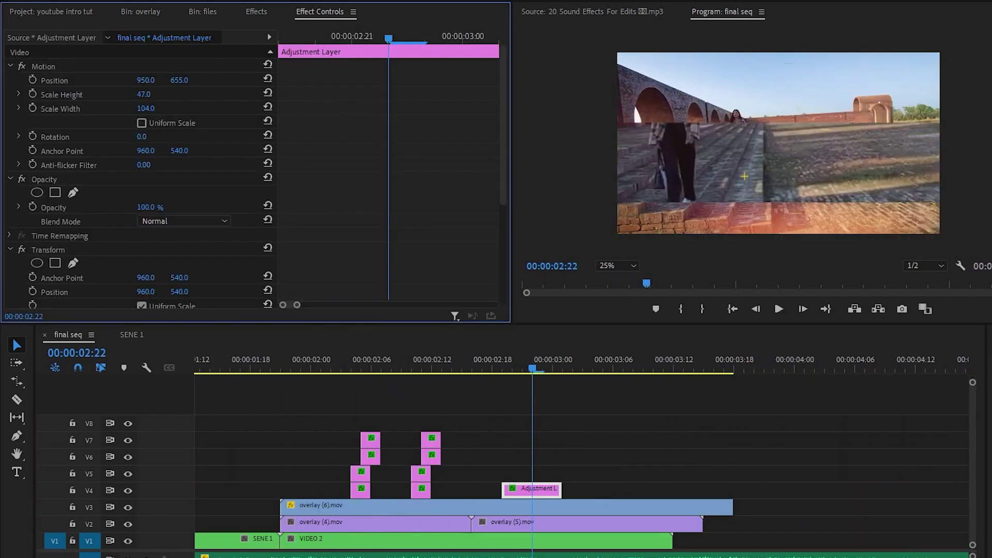
Set the last V4 adjustment layer's Scale Height to 46 and vertical position to 294, keyframing horizontal Position from -992 to 2918
{"action": "left_click_drag", "start_coordinate": [158, 95], "coordinate": [21, 82]}
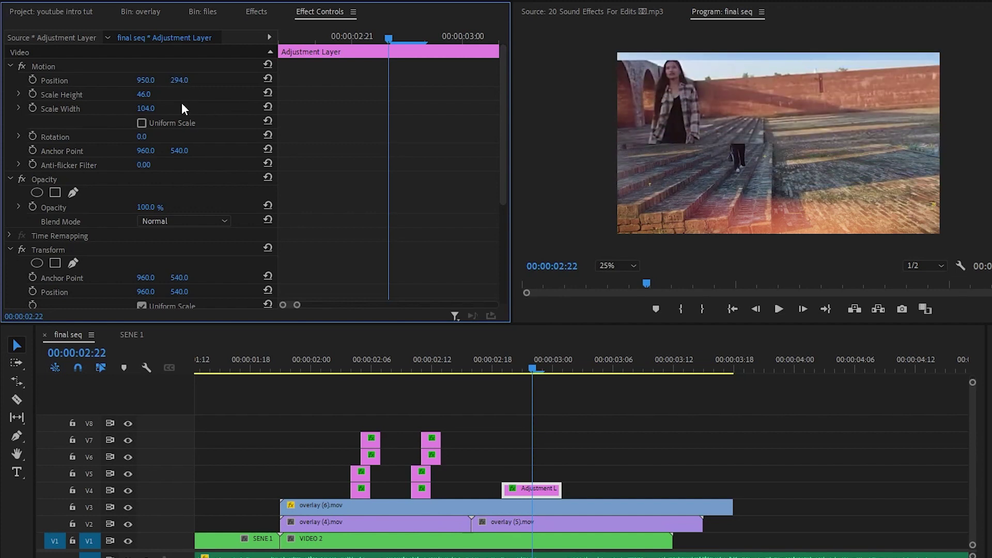
{"action": "left_click", "coordinate": [32, 79]}
{"action": "left_click_drag", "start_coordinate": [159, 82], "coordinate": [21, 81]}
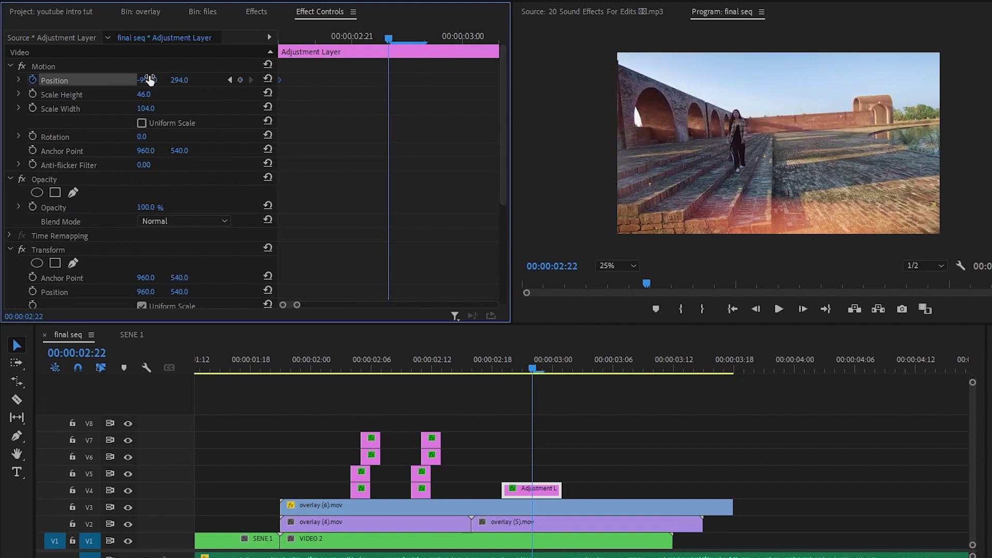
{"action": "left_click_drag", "start_coordinate": [142, 82], "coordinate": [491, 83]}
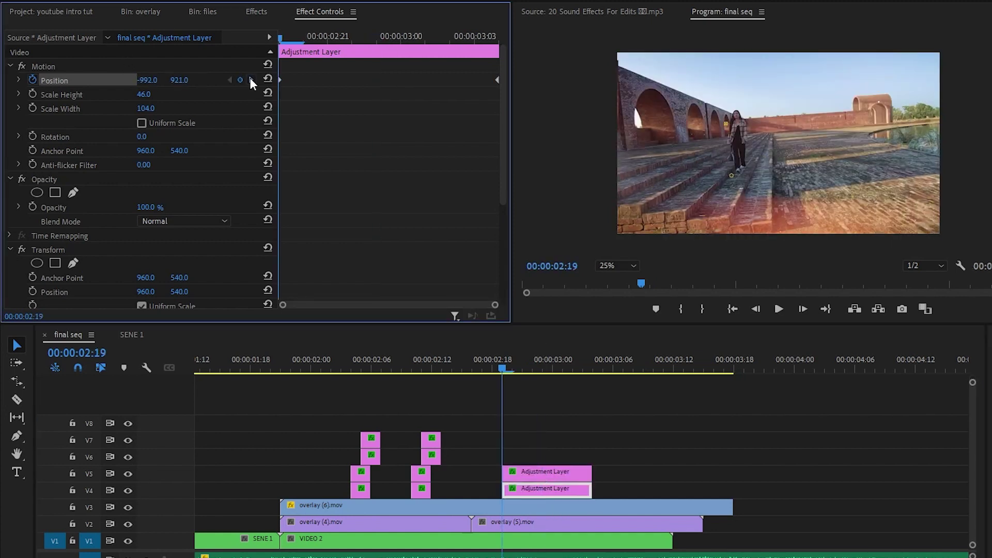
Set the V4 layer's end-keyframe vertical position to 921, shift its V5 duplicate to start at about 3:01 and play the result
{"action": "left_click", "coordinate": [251, 81]}
{"action": "left_click", "coordinate": [186, 79]}
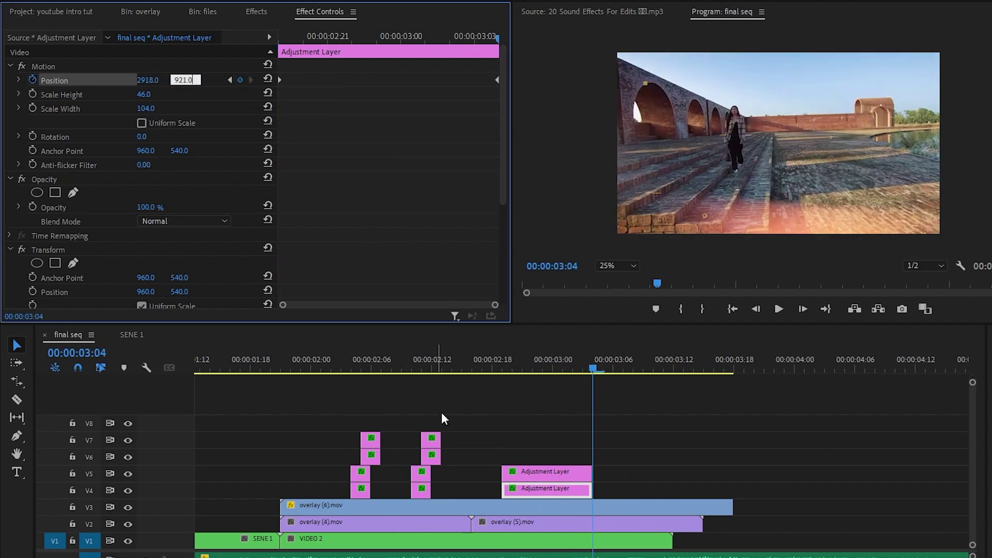
{"action": "left_click_drag", "start_coordinate": [535, 478], "coordinate": [595, 476]}
{"action": "left_click_drag", "start_coordinate": [533, 362], "coordinate": [355, 383]}
{"action": "key", "text": "space"}
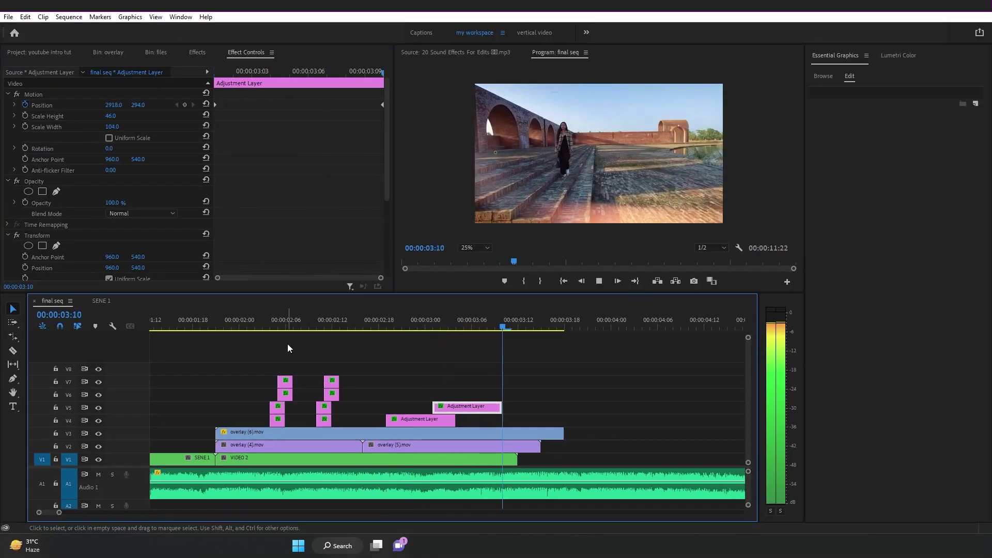
Nest VIDEO 2 together with all overlays and adjustment layers above it as SENE 2
{"action": "key", "text": "minus"}
{"action": "left_click_drag", "start_coordinate": [485, 461], "coordinate": [329, 362]}
{"action": "right_click", "coordinate": [328, 445]}
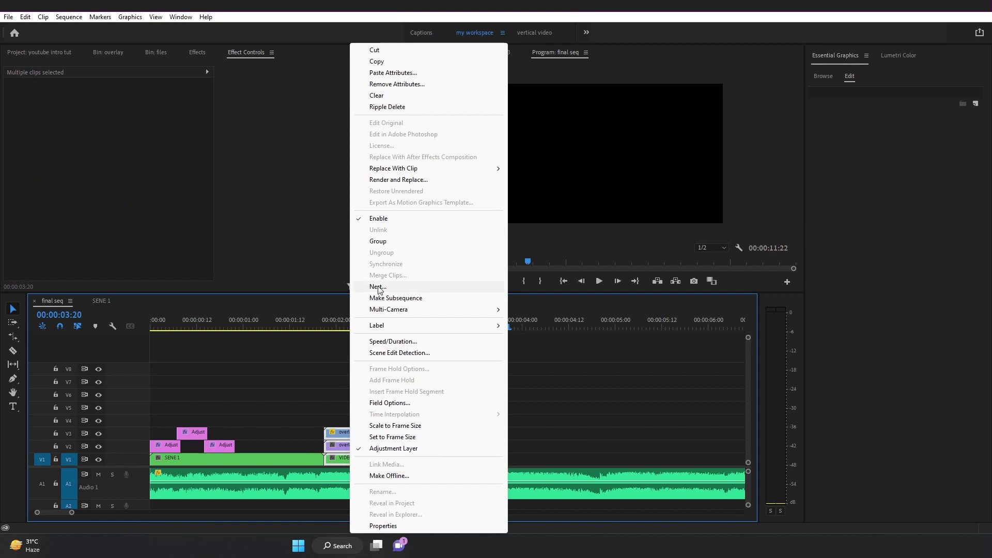
{"action": "left_click", "coordinate": [393, 316]}
{"action": "type", "text": "SENE"}
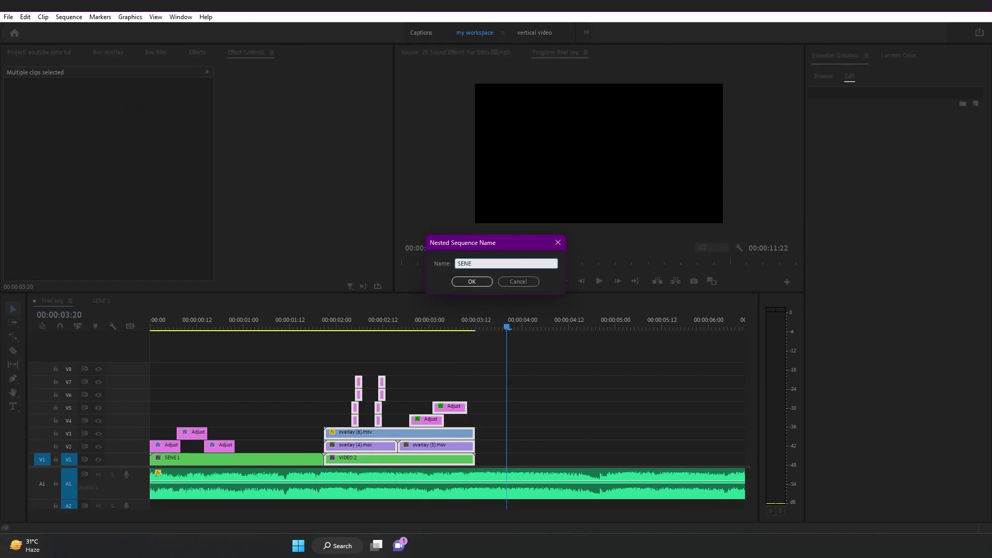
{"action": "key", "text": "Return"}
Play final seq from the beginning to review the two nested scenes
{"action": "key", "text": "minus"}
{"action": "left_click_drag", "start_coordinate": [328, 323], "coordinate": [74, 359]}
{"action": "key", "text": "space"}
{"action": "key", "text": "minus"}
{"action": "key", "text": "equal"}
{"action": "key", "text": "equal"}
{"action": "key", "text": "minus"}
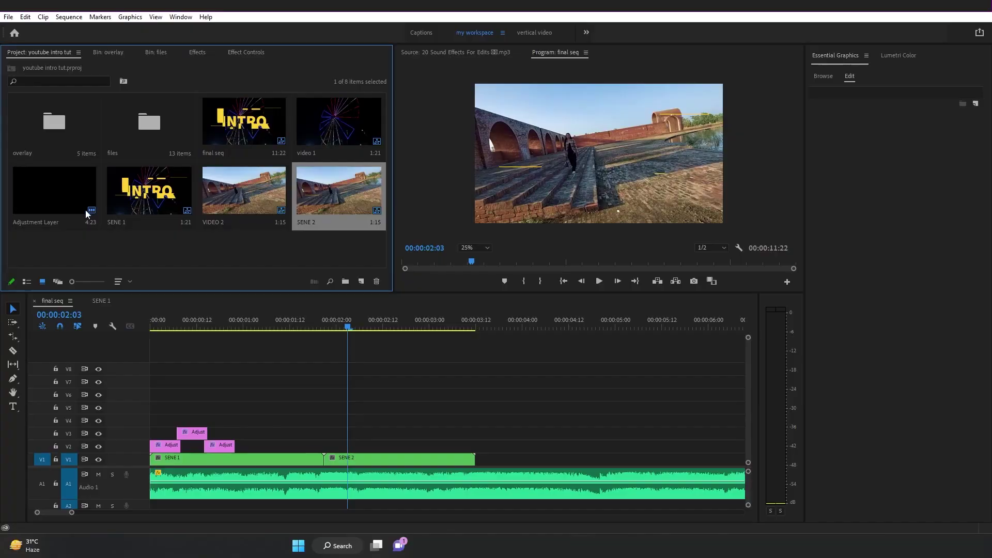
Place an adjustment layer on V2 at the start of SENE 2 and trim it to end at about 2:03
{"action": "left_click_drag", "start_coordinate": [88, 215], "coordinate": [325, 448]}
{"action": "left_click", "coordinate": [365, 451]}
{"action": "key", "text": "ctrl+k"}
{"action": "left_click", "coordinate": [384, 450]}
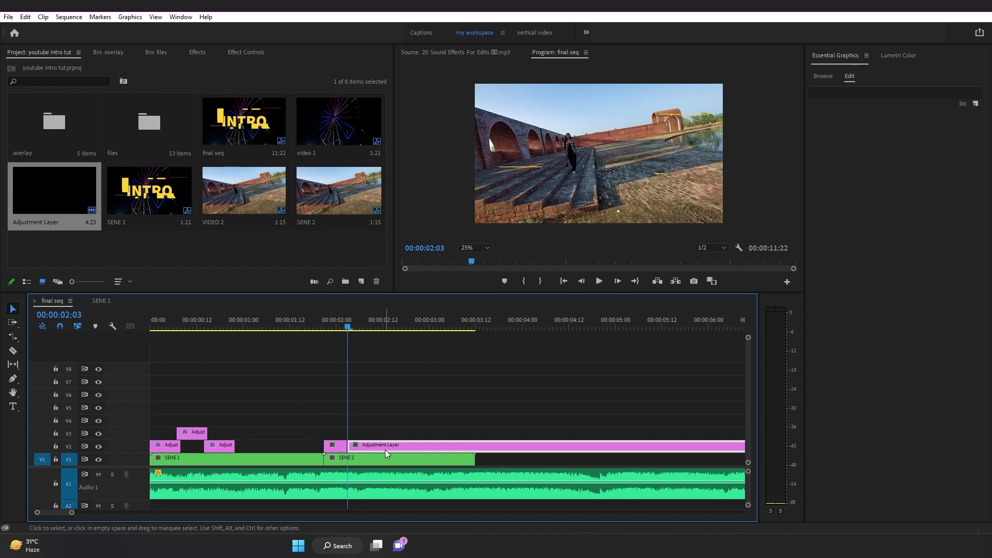
{"action": "key", "text": "Delete"}
Apply the Replicate effect to the adjustment layer above SENE 2 and set its Count to 3
{"action": "left_click", "coordinate": [336, 445]}
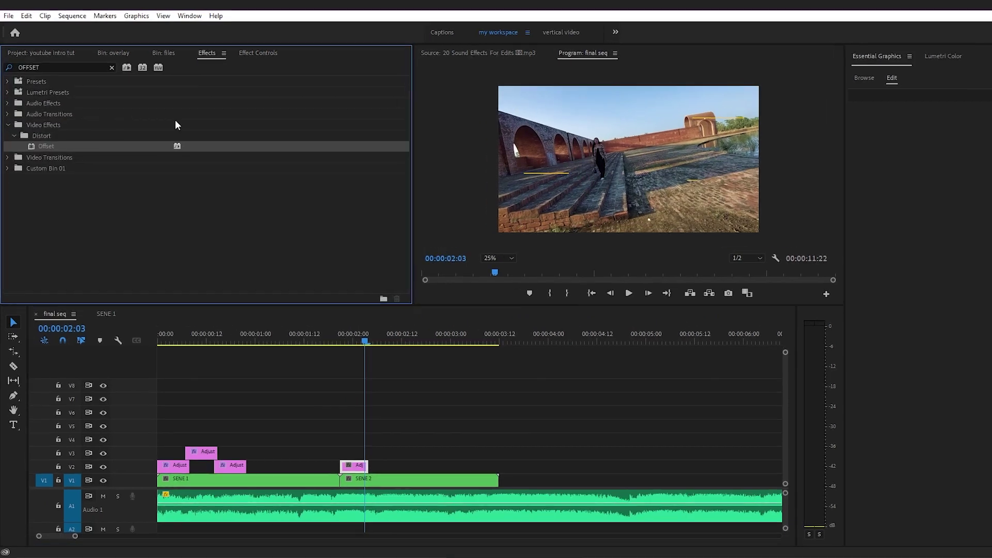
{"action": "double_click", "coordinate": [67, 72]}
{"action": "type", "text": "REPLICATE"}
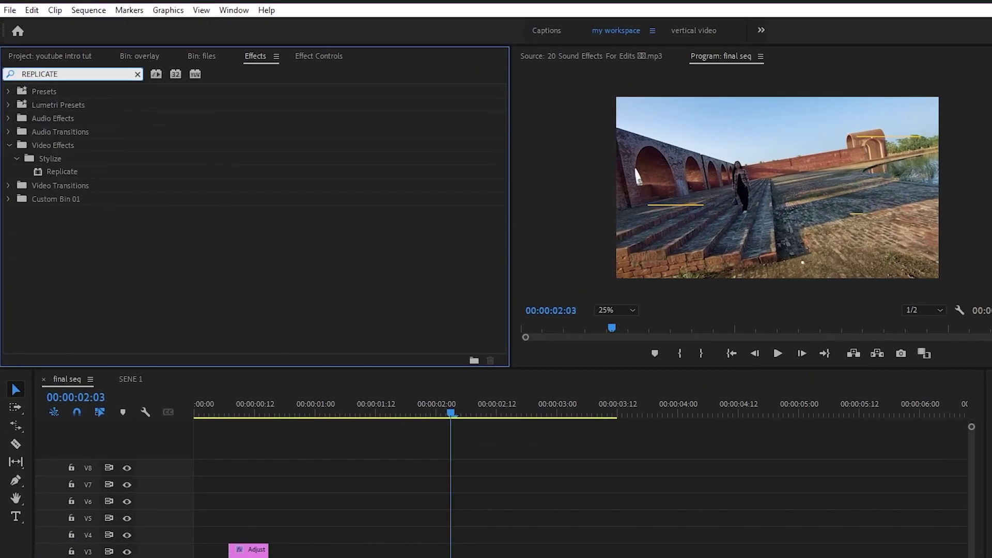
{"action": "left_click_drag", "start_coordinate": [62, 175], "coordinate": [439, 442]}
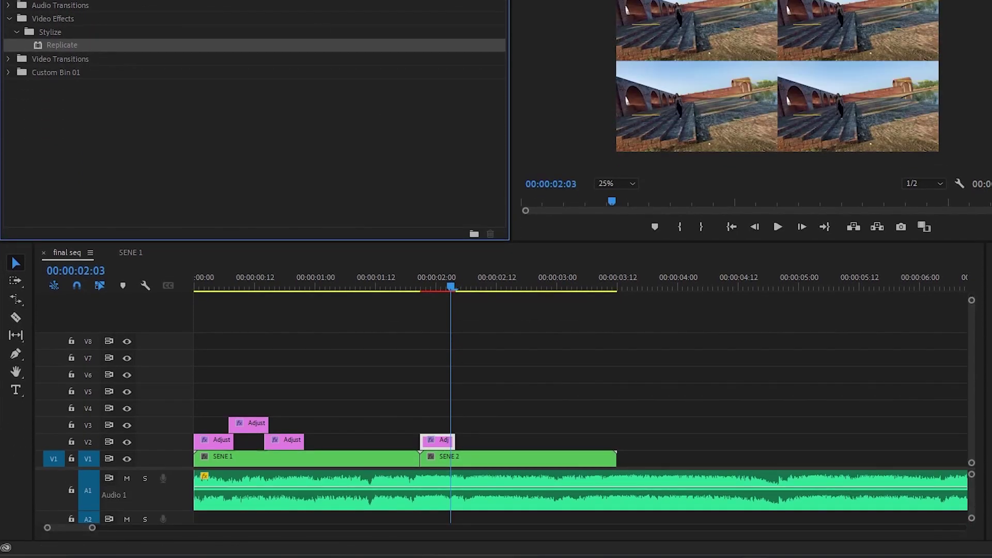
{"action": "left_click", "coordinate": [319, 58]}
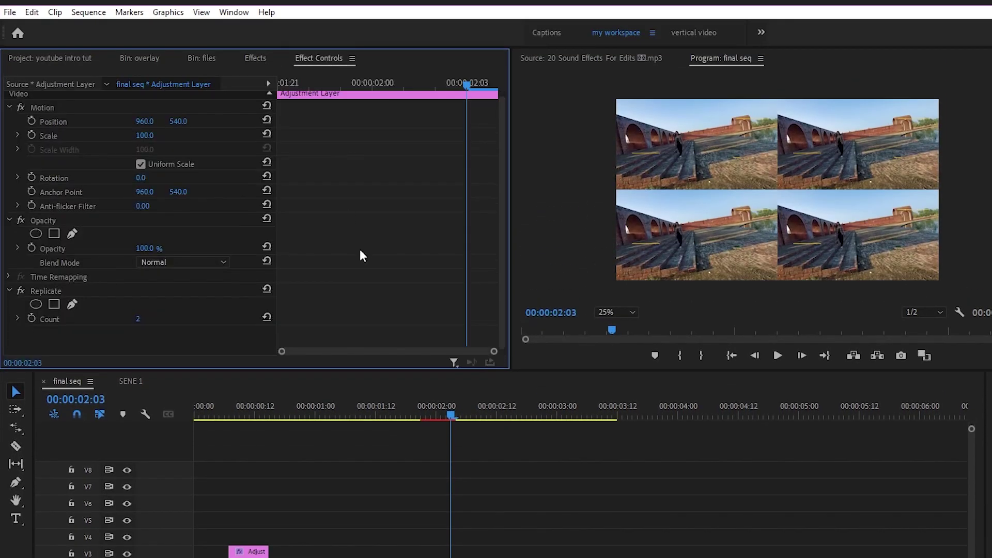
{"action": "left_click", "coordinate": [138, 318]}
{"action": "type", "text": "3"}
{"action": "key", "text": "Return"}
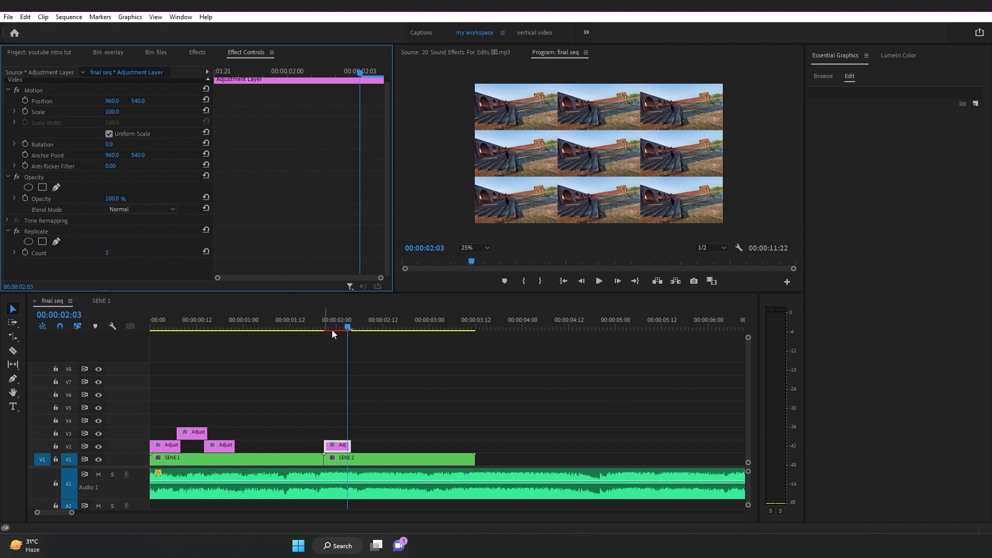
Apply the Mirror effect to the same adjustment layer with Reflection Angle 90° and Reflection Center 1920, 718
{"action": "left_click", "coordinate": [197, 52]}
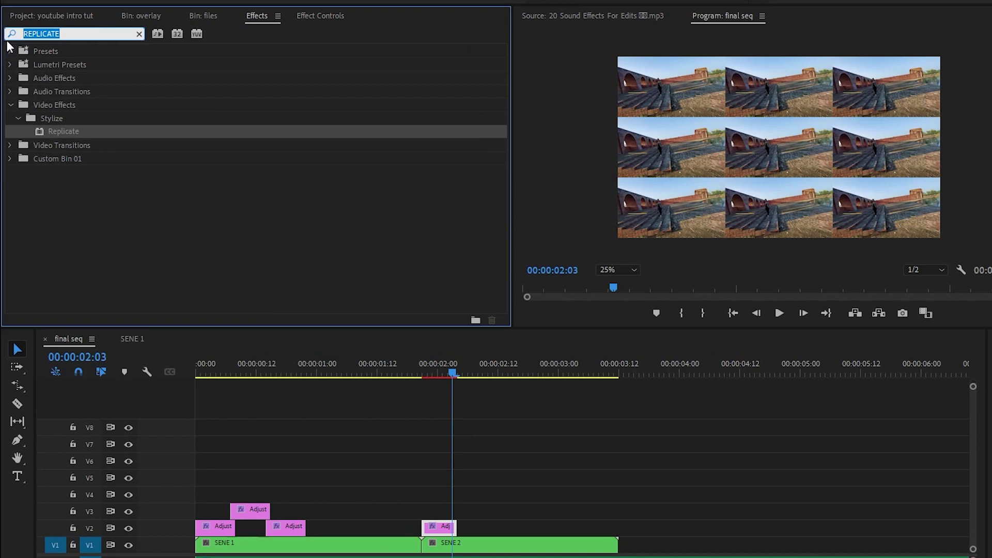
{"action": "type", "text": "MIRROR"}
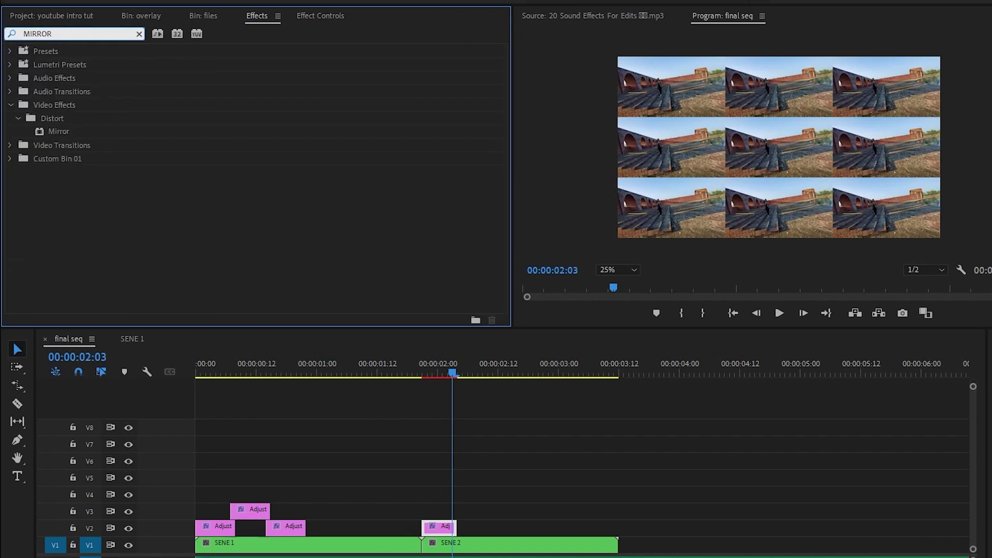
{"action": "left_click_drag", "start_coordinate": [57, 129], "coordinate": [443, 534]}
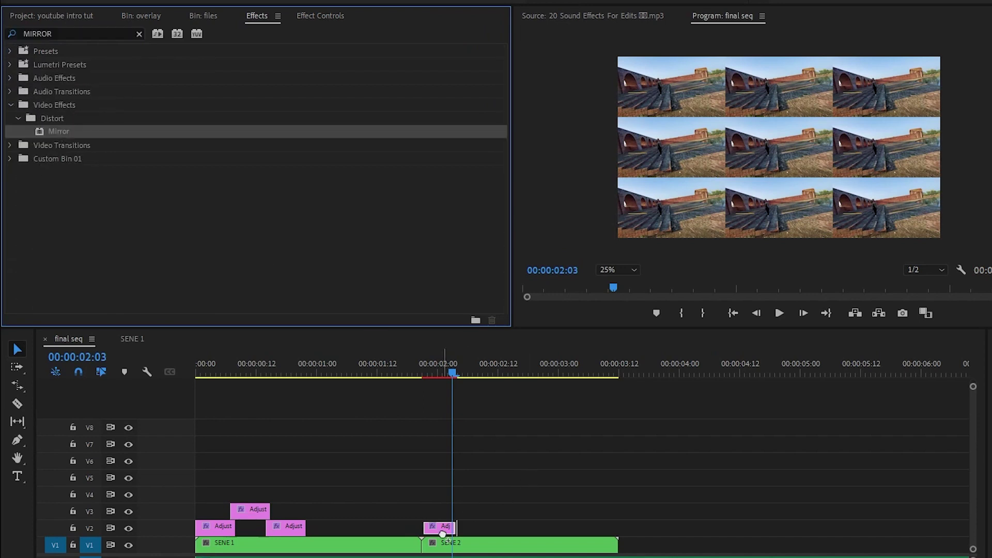
{"action": "left_click", "coordinate": [312, 16]}
{"action": "scroll", "coordinate": [356, 129], "scroll_direction": "down", "scroll_amount": 2}
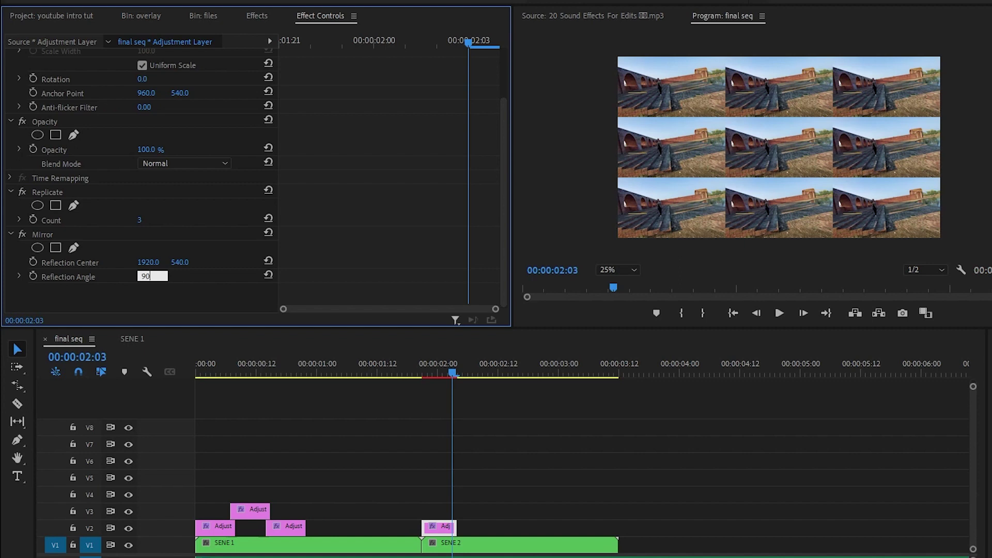
{"action": "key", "text": "Return"}
{"action": "left_click_drag", "start_coordinate": [194, 265], "coordinate": [286, 265]}
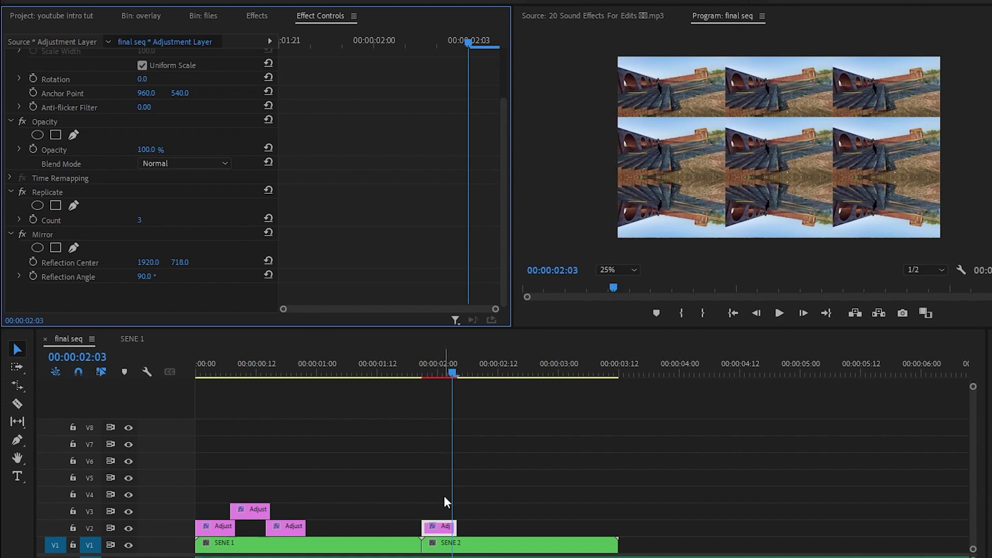
Duplicate the Mirror effect and set the copy's Reflection Angle to -90° and Reflection Center to 1920, 361
{"action": "left_click", "coordinate": [65, 238]}
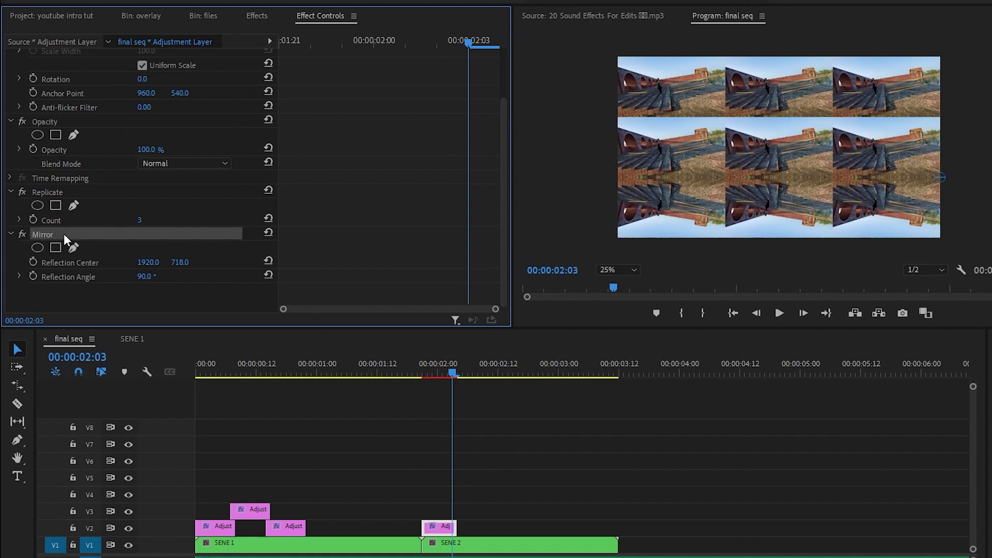
{"action": "key", "text": "ctrl+c"}
{"action": "key", "text": "ctrl+v"}
{"action": "scroll", "coordinate": [346, 225], "scroll_direction": "down", "scroll_amount": 2}
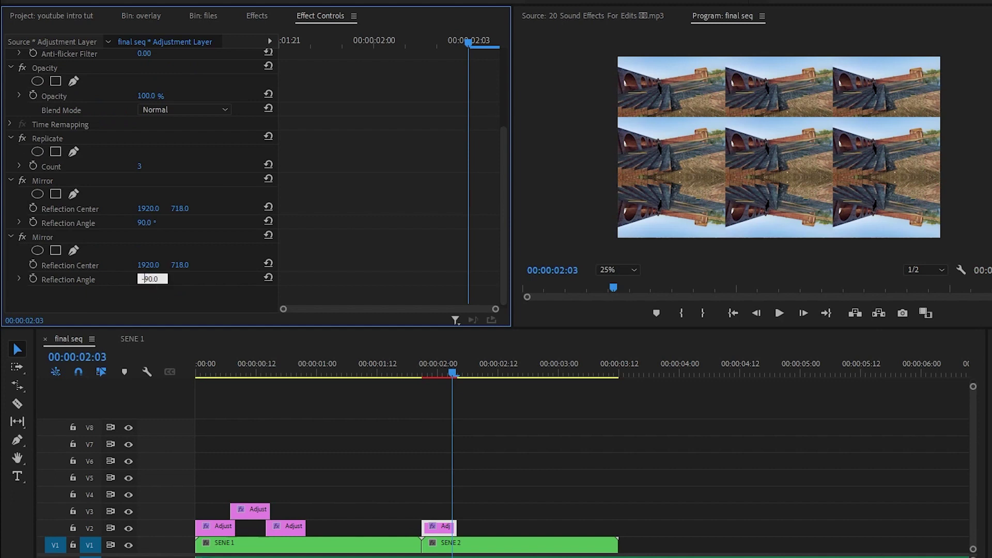
{"action": "key", "text": "Return"}
{"action": "left_click_drag", "start_coordinate": [179, 266], "coordinate": [111, 266]}
Duplicate the second Mirror effect and set the copy's Reflection Angle to 180° and horizontal Reflection Center to about 643
{"action": "left_click", "coordinate": [53, 236]}
{"action": "key", "text": "ctrl+c"}
{"action": "key", "text": "ctrl+v"}
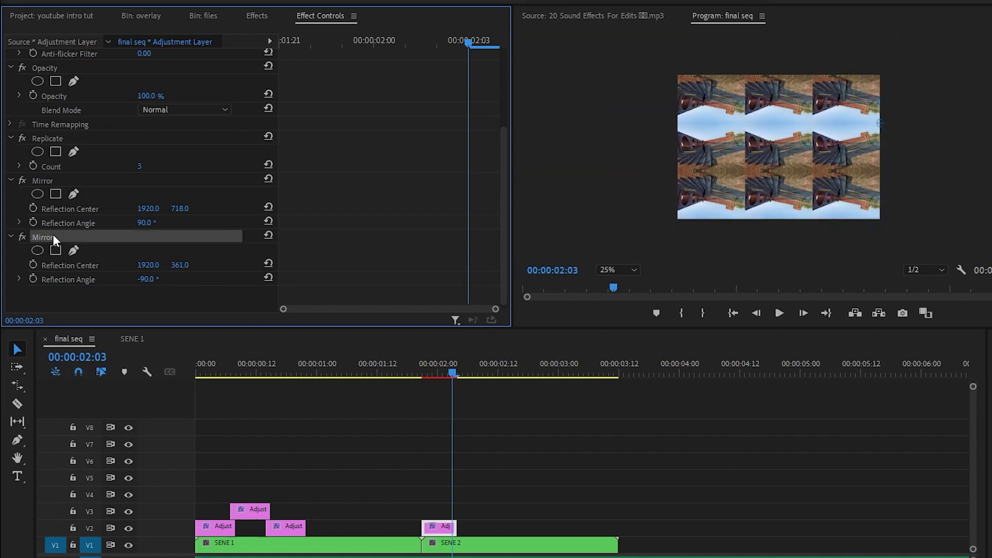
{"action": "scroll", "coordinate": [372, 235], "scroll_direction": "down", "scroll_amount": 2}
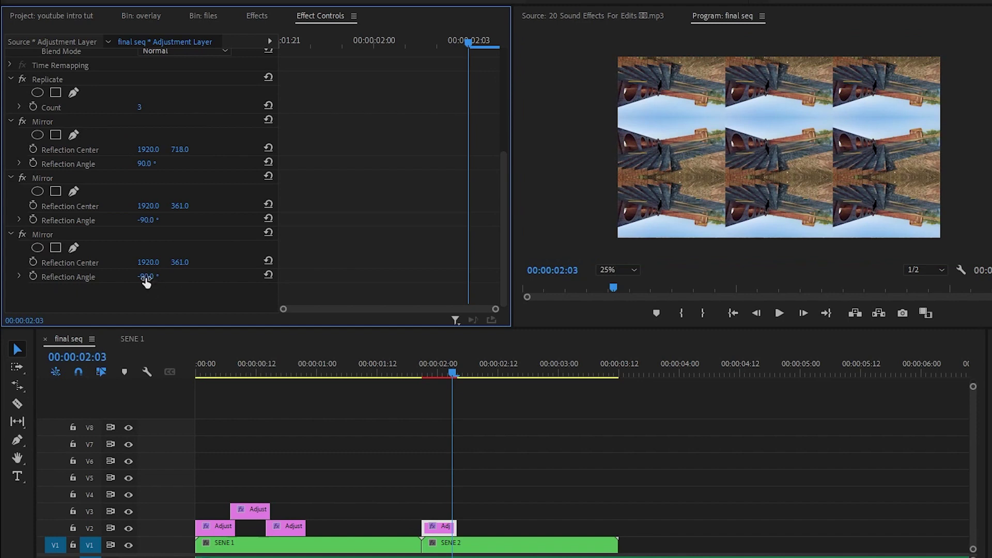
{"action": "type", "text": "180"}
{"action": "key", "text": "Return"}
{"action": "left_click_drag", "start_coordinate": [148, 262], "coordinate": [48, 262]}
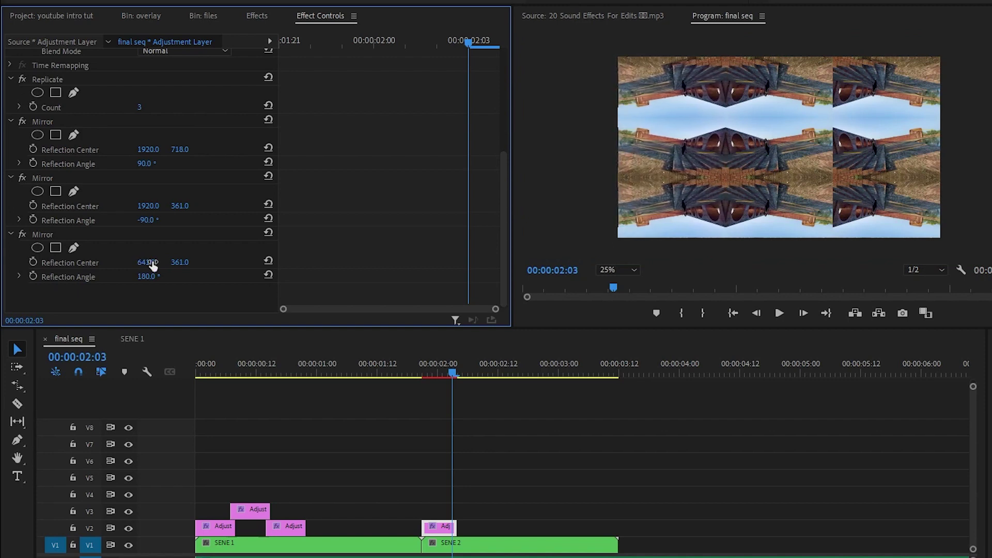
Duplicate the third Mirror effect and set the copy's Reflection Angle to 360° and Reflection Center to 1275, 361
{"action": "left_click", "coordinate": [64, 234]}
{"action": "scroll", "coordinate": [238, 207], "scroll_direction": "down", "scroll_amount": 2}
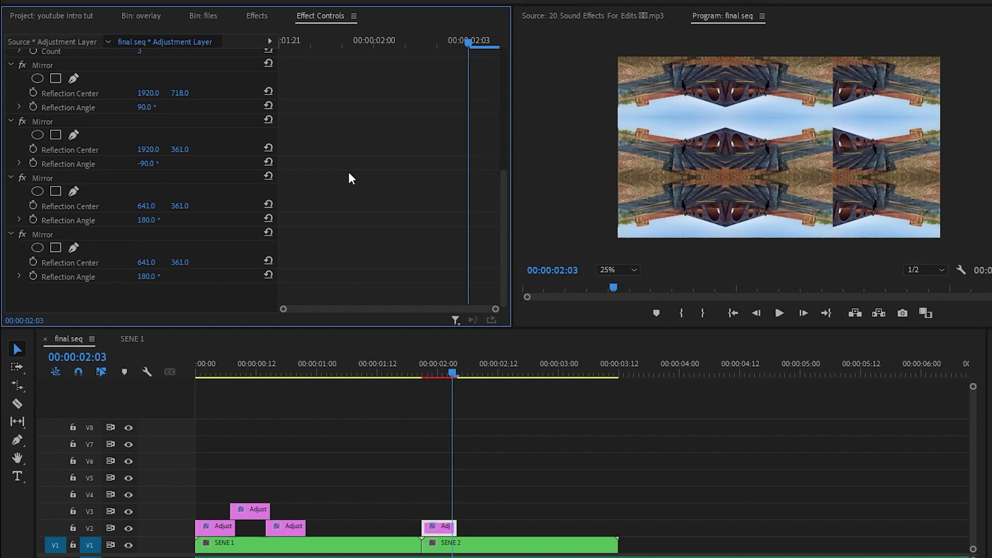
{"action": "left_click", "coordinate": [151, 275]}
{"action": "key", "text": "Return"}
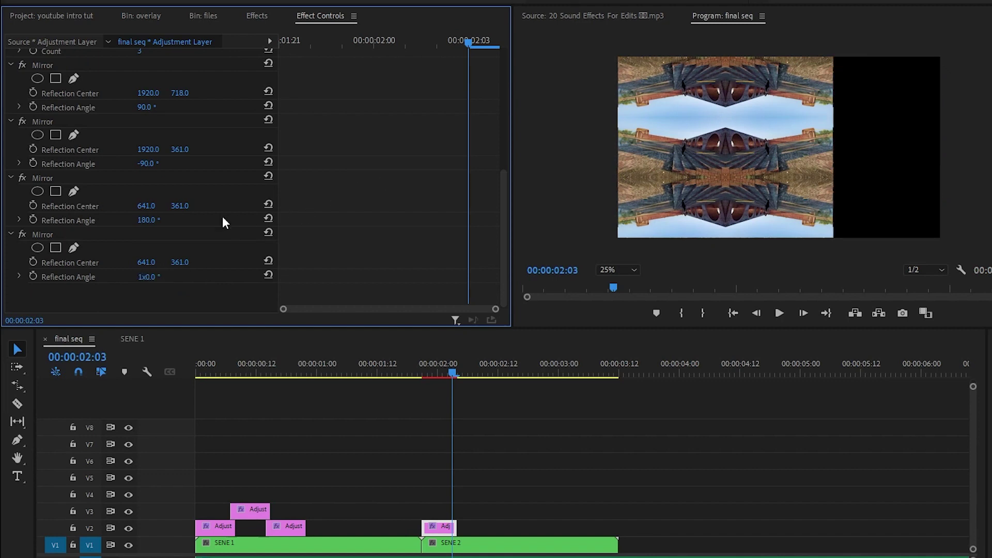
{"action": "left_click_drag", "start_coordinate": [146, 262], "coordinate": [243, 262]}
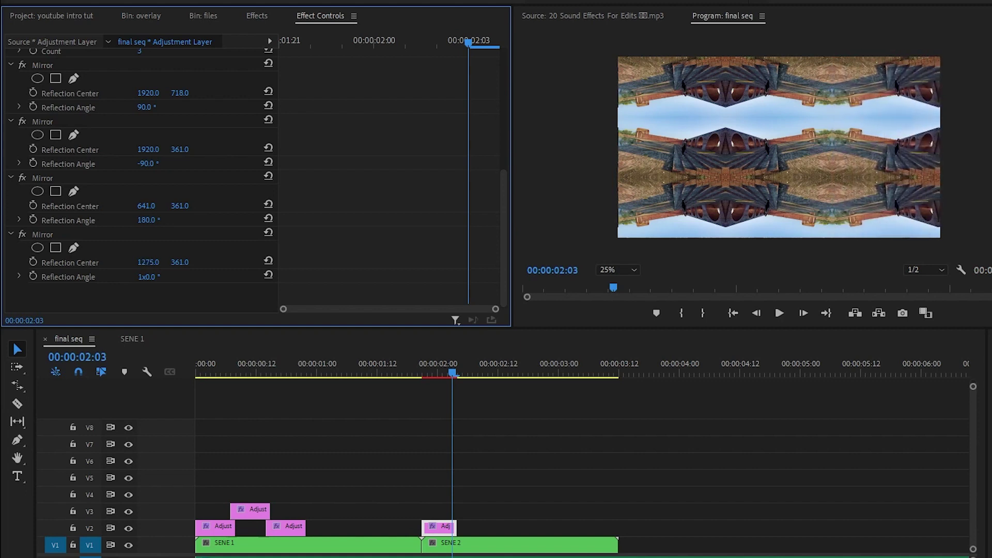
Add an adjustment layer on V3 over the cut between SENE 1 and SENE 2 and trim its end to 00:00:02:04
{"action": "left_click", "coordinate": [48, 15]}
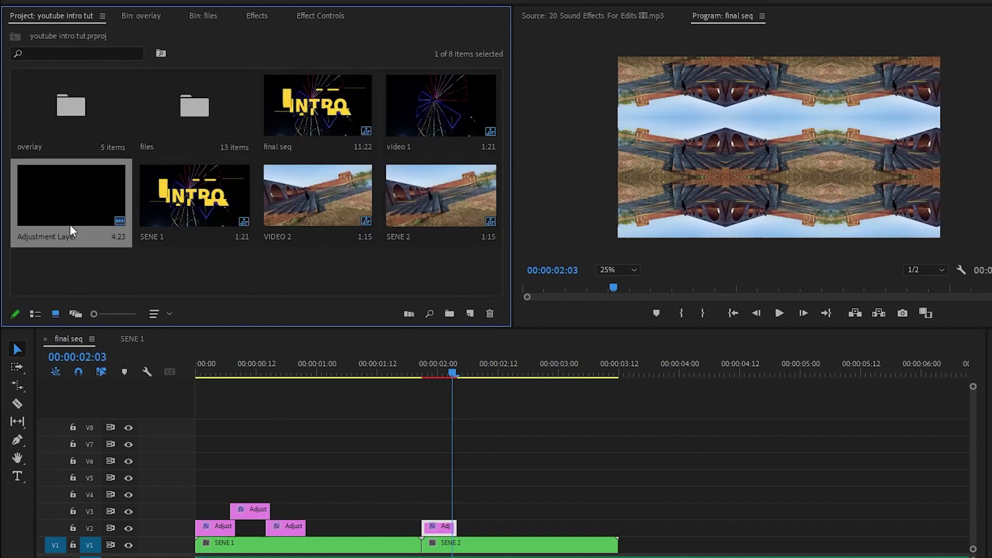
{"action": "left_click_drag", "start_coordinate": [346, 347], "coordinate": [392, 511]}
{"action": "key", "text": "Right"}
{"action": "key", "text": "ctrl+k"}
{"action": "left_click", "coordinate": [485, 510]}
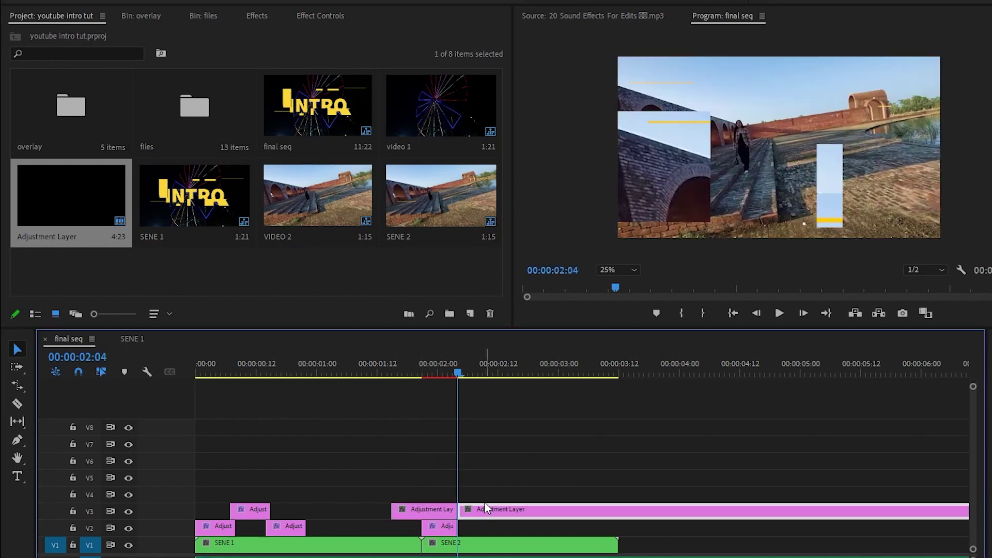
{"action": "key", "text": "Delete"}
Apply the Transform effect to the new V3 adjustment layer and set its Shutter Angle to 360
{"action": "left_click", "coordinate": [433, 367]}
{"action": "left_click", "coordinate": [432, 511]}
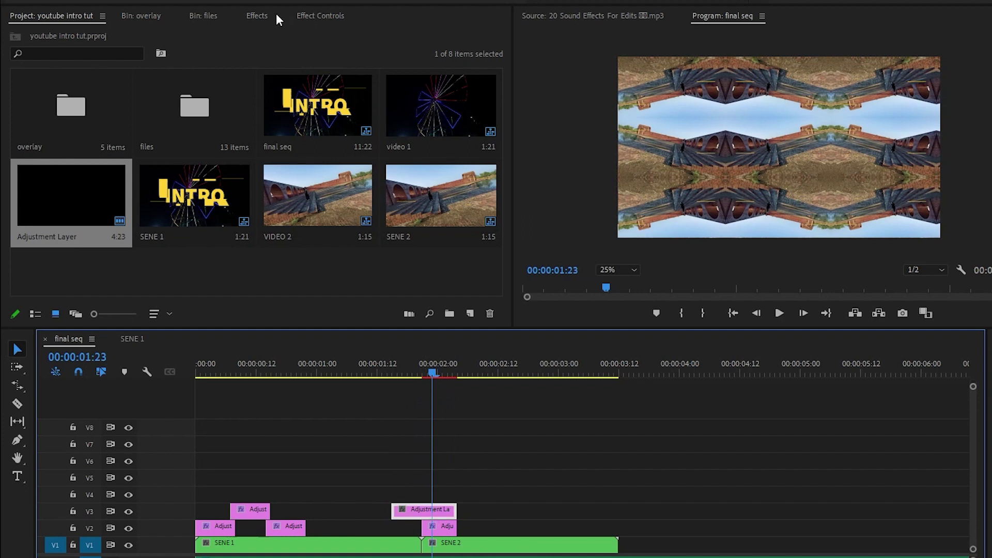
{"action": "left_click", "coordinate": [261, 15]}
{"action": "left_click", "coordinate": [87, 32]}
{"action": "type", "text": "transform"}
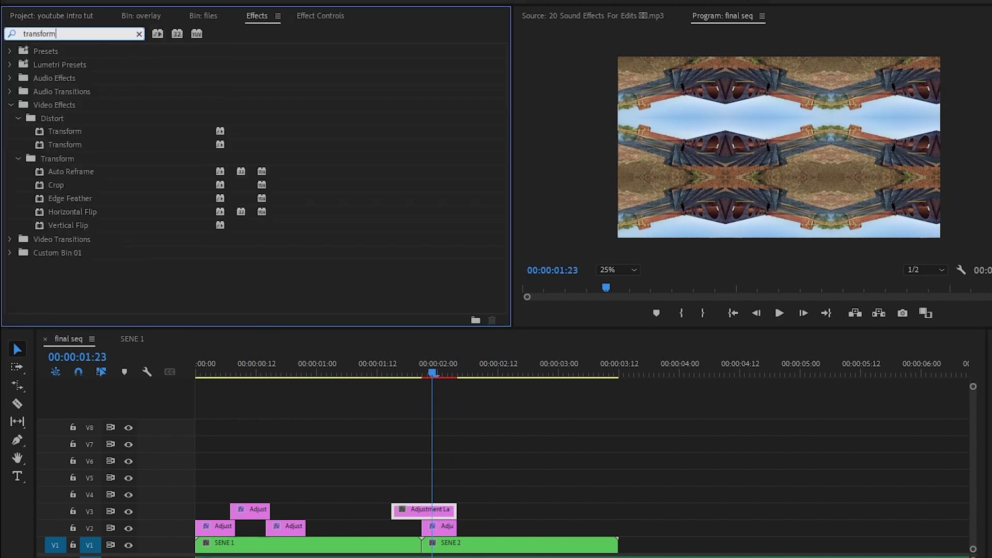
{"action": "left_click_drag", "start_coordinate": [64, 144], "coordinate": [430, 510]}
{"action": "left_click", "coordinate": [316, 16]}
{"action": "scroll", "coordinate": [400, 207], "scroll_direction": "down", "scroll_amount": 5}
{"action": "left_click_drag", "start_coordinate": [144, 262], "coordinate": [171, 259]}
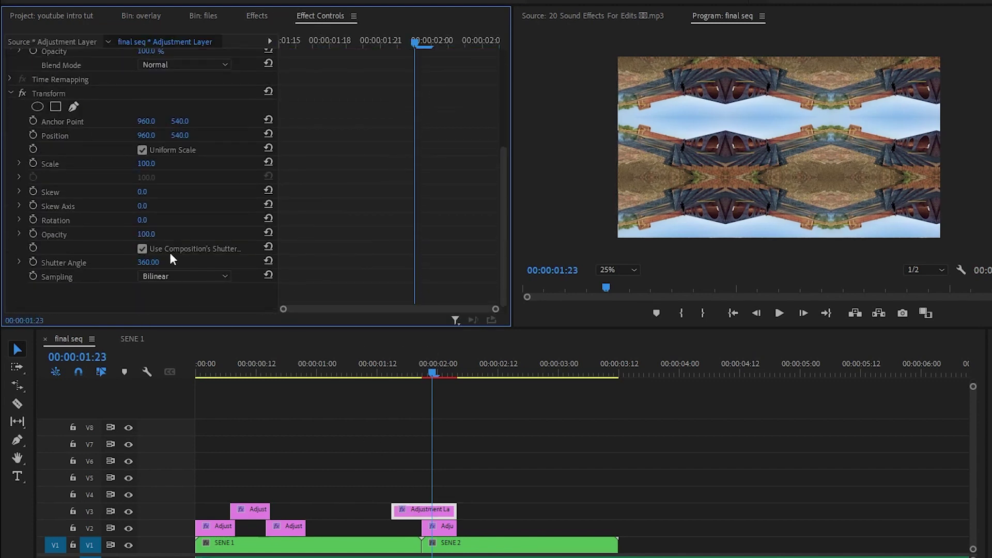
Keyframe the Transform Scale from 100 at the adjustment layer's start to 300 at its end
{"action": "left_click", "coordinate": [33, 163]}
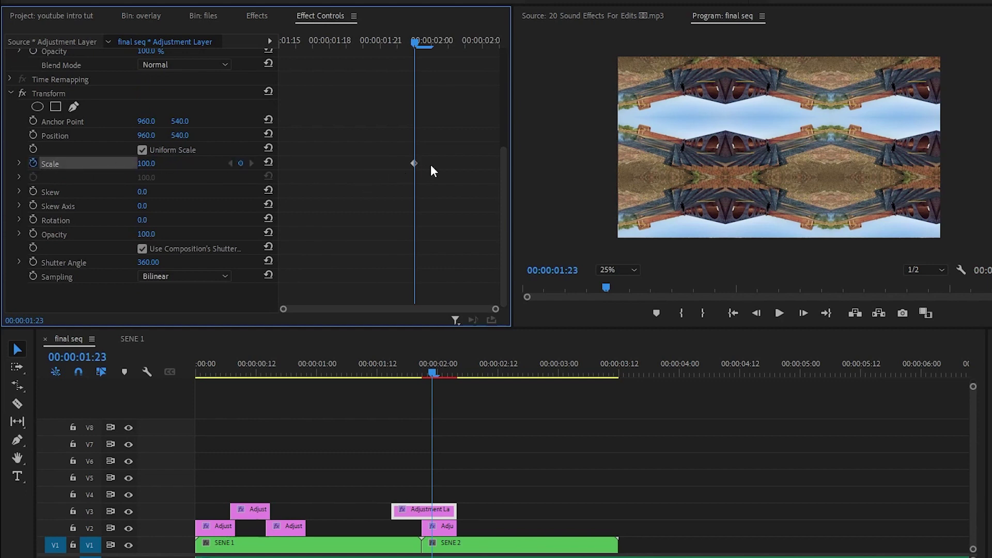
{"action": "left_click_drag", "start_coordinate": [416, 164], "coordinate": [252, 198]}
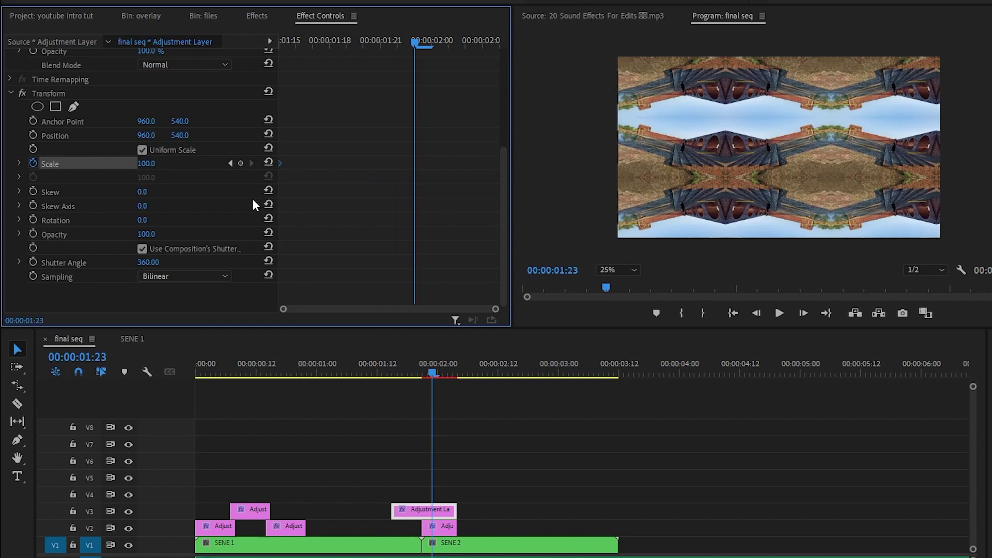
{"action": "type", "text": "300"}
{"action": "key", "text": "Return"}
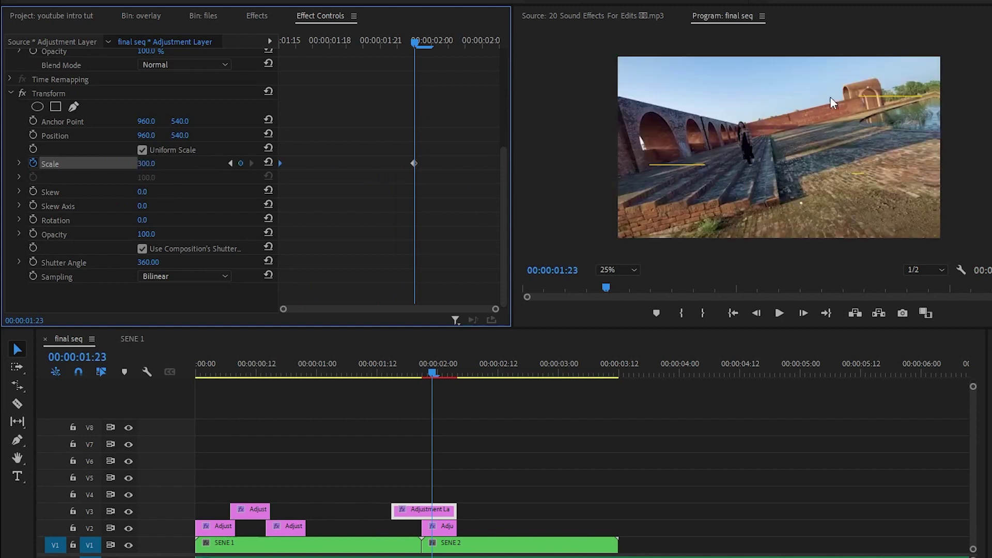
{"action": "left_click_drag", "start_coordinate": [462, 163], "coordinate": [536, 191]}
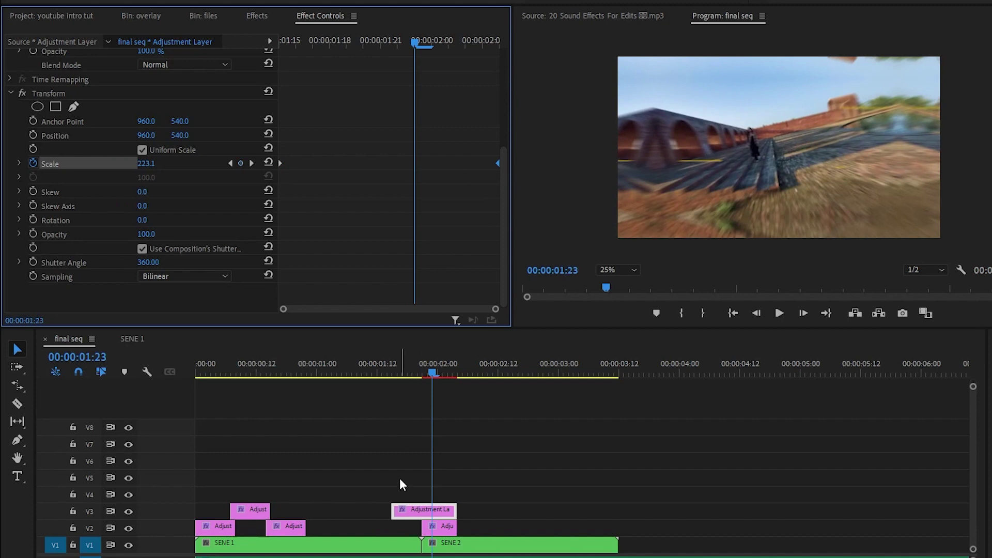
Play back the scale transition between SENE 1 and SENE 2
{"action": "mouse_move", "coordinate": [431, 373]}
{"action": "left_mouse_down"}
{"action": "mouse_move", "coordinate": [391, 371]}
{"action": "mouse_move", "coordinate": [435, 381]}
{"action": "left_mouse_up"}
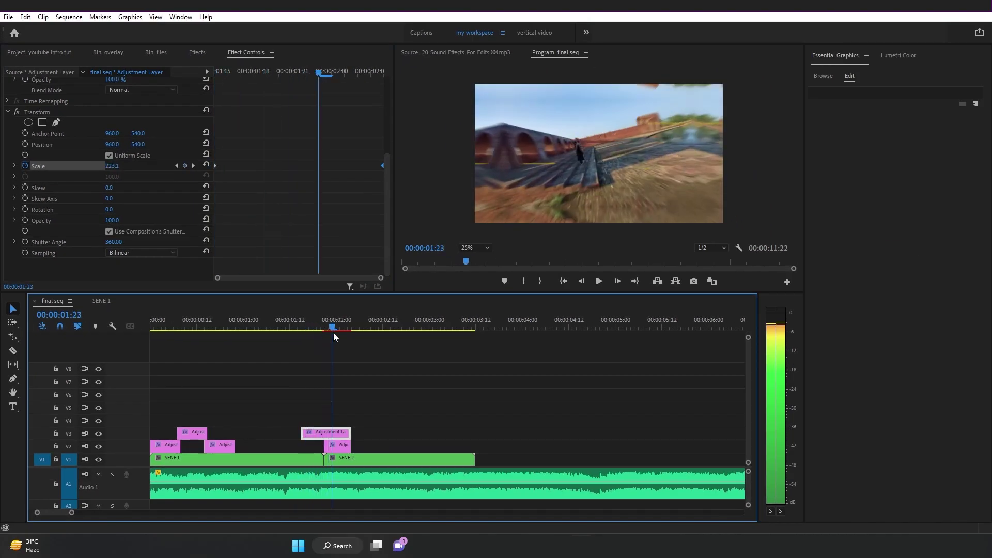
{"action": "left_click_drag", "start_coordinate": [333, 337], "coordinate": [276, 340]}
{"action": "key", "text": "space"}
{"action": "key", "text": "space"}
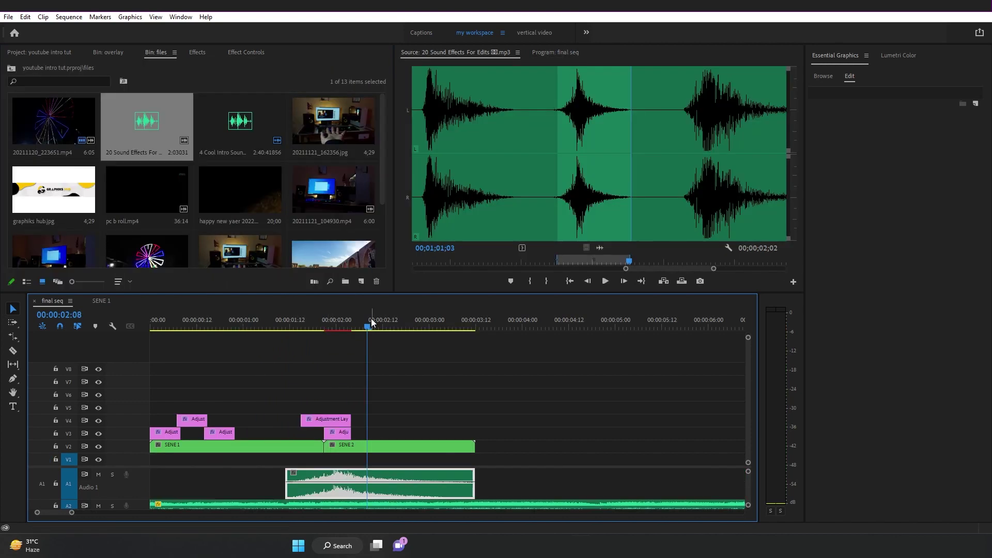
Shift the whoosh sound effect on A1 earlier under the SENE 1 to SENE 2 transition and play back the sequence
{"action": "left_click_drag", "start_coordinate": [371, 323], "coordinate": [133, 365]}
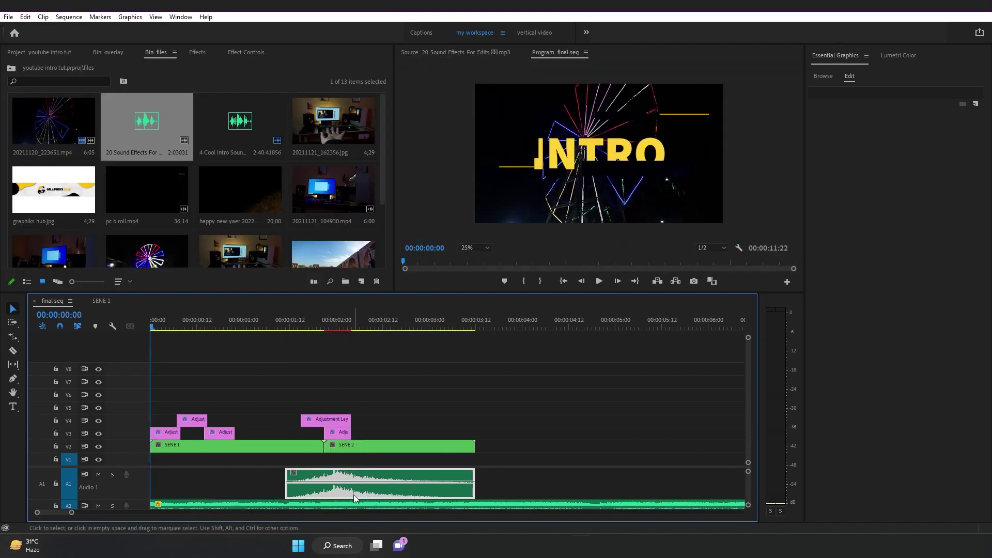
{"action": "left_click_drag", "start_coordinate": [355, 495], "coordinate": [331, 495]}
{"action": "key", "text": "space"}
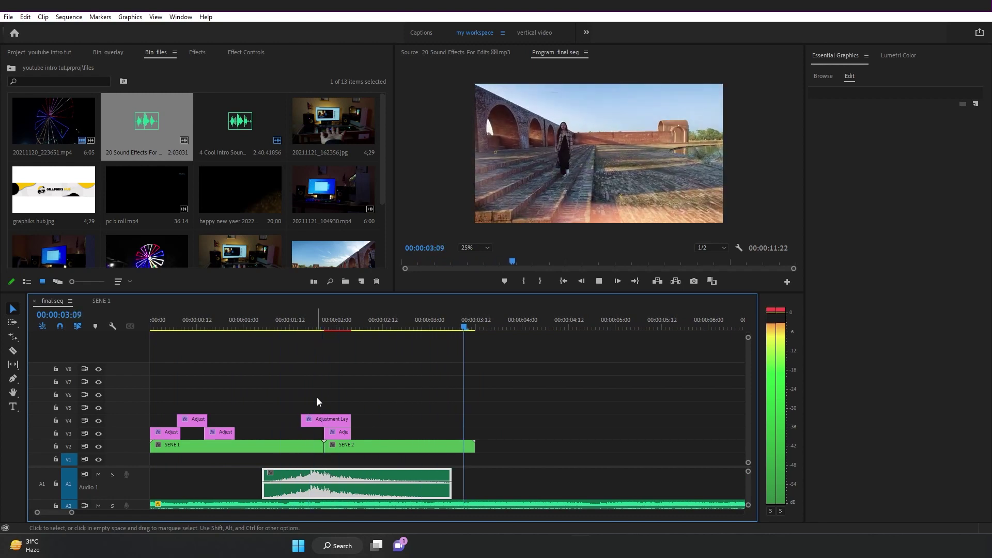
{"action": "key", "text": "space"}
Place 20211121_104930.mp4 directly after SENE 2 and trim its end to about 00:00:05:00
{"action": "key", "text": "minus"}
{"action": "left_click", "coordinate": [392, 383]}
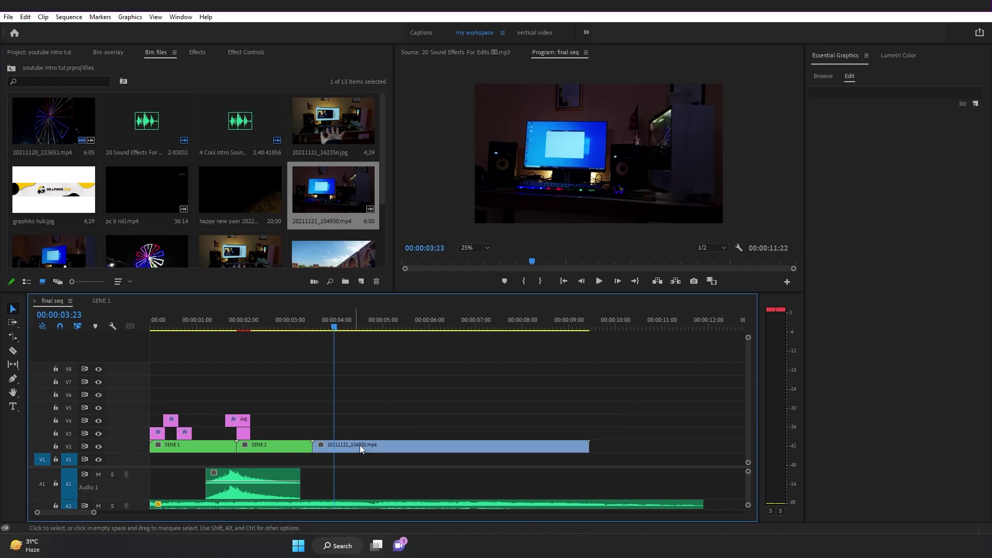
{"action": "left_click_drag", "start_coordinate": [588, 447], "coordinate": [378, 450]}
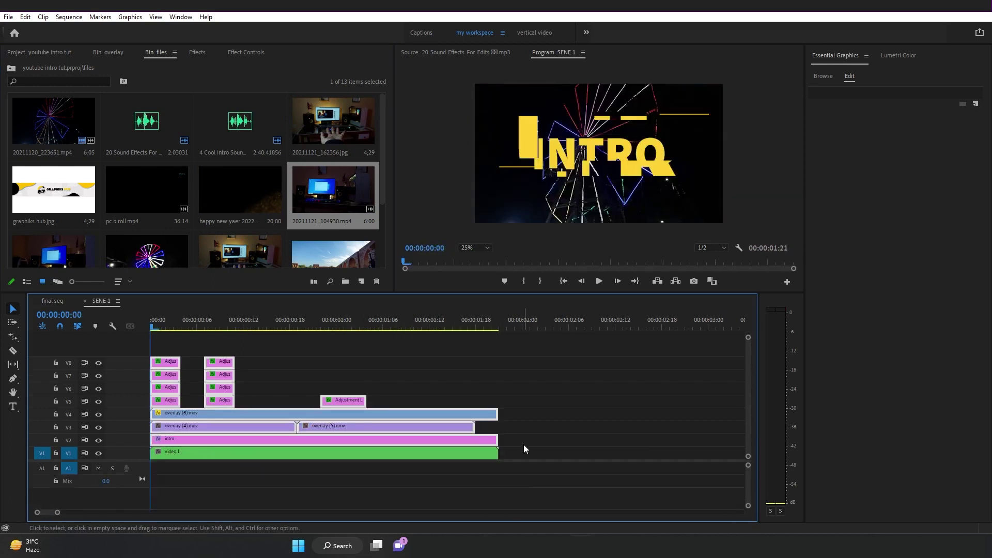
Copy the intro title, overlay and adjustment-layer clips from the SENE 1 sequence and paste them into final seq
{"action": "left_click_drag", "start_coordinate": [524, 447], "coordinate": [122, 337]}
{"action": "key", "text": "ctrl+c"}
{"action": "left_click", "coordinate": [67, 301]}
{"action": "left_click", "coordinate": [395, 326]}
{"action": "key", "text": "ctrl+v"}
Align the pasted clips above 20211121_104930.mp4 and trim the title and overlays to match its end
{"action": "left_click_drag", "start_coordinate": [416, 456], "coordinate": [335, 430]}
{"action": "left_click_drag", "start_coordinate": [417, 399], "coordinate": [396, 434]}
{"action": "left_click_drag", "start_coordinate": [398, 432], "coordinate": [382, 432]}
{"action": "left_click_drag", "start_coordinate": [394, 420], "coordinate": [382, 421]}
Nest the 20211121_104930.mp4 clip as "video 3"
{"action": "left_click", "coordinate": [305, 347]}
{"action": "left_click", "coordinate": [299, 320]}
{"action": "right_click", "coordinate": [336, 445]}
{"action": "left_click", "coordinate": [362, 281]}
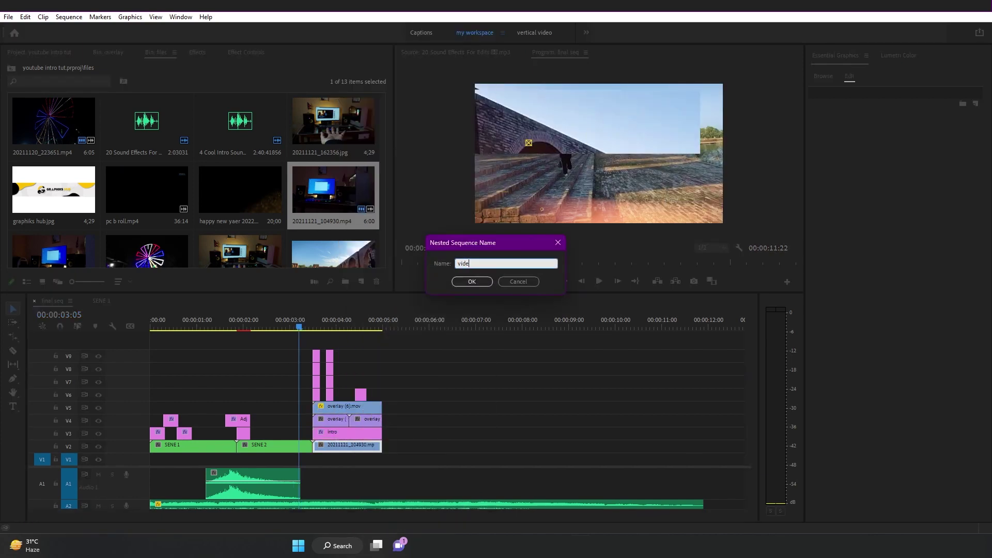
{"action": "key", "text": "Return"}
Play back the new INTRO scene over the video 3 clip
{"action": "left_click", "coordinate": [293, 319]}
{"action": "key", "text": "space"}
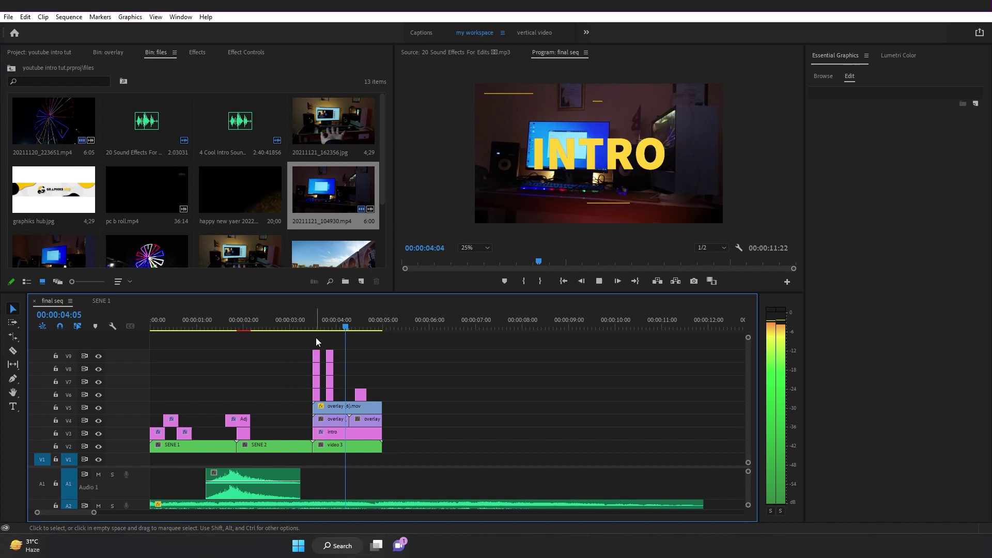
{"action": "key", "text": "space"}
Shift the two stacks of adjustment layers later and place a single adjustment layer on V6 at the start of video 3
{"action": "key", "text": "equal"}
{"action": "key", "text": "equal"}
{"action": "key", "text": "minus"}
{"action": "left_click_drag", "start_coordinate": [392, 327], "coordinate": [445, 395]}
{"action": "key", "text": "space"}
{"action": "key", "text": "space"}
{"action": "left_click_drag", "start_coordinate": [413, 351], "coordinate": [395, 395]}
Set the Motion of the adjustment layer at video 3's start to Position 950, 704, Scale Height 13 and Scale Width 90
{"action": "left_click", "coordinate": [376, 321]}
{"action": "key", "text": "space"}
{"action": "left_click", "coordinate": [386, 324]}
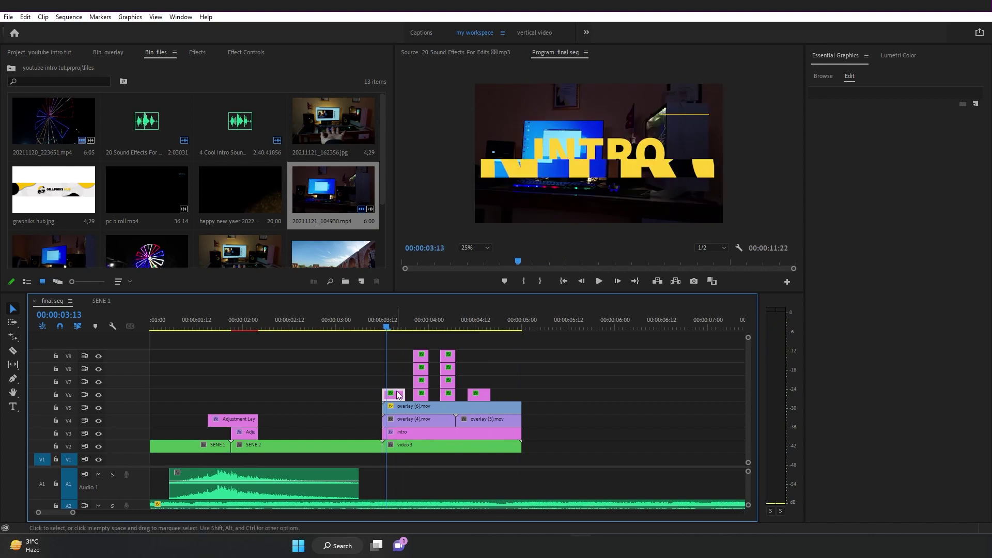
{"action": "left_click", "coordinate": [246, 52]}
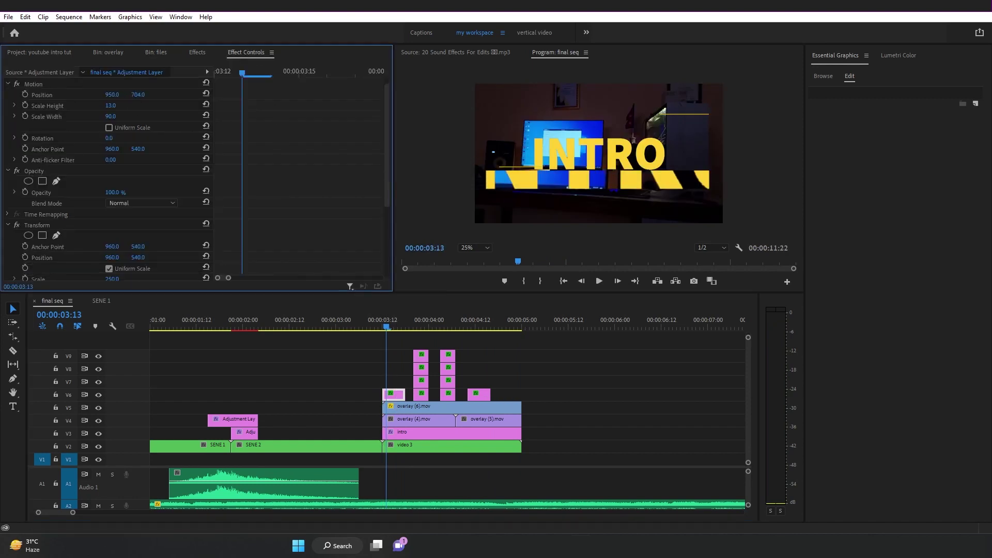
Nest video 3 with the title, overlays and adjustment layers above it as "sene 3"
{"action": "right_click", "coordinate": [356, 419]}
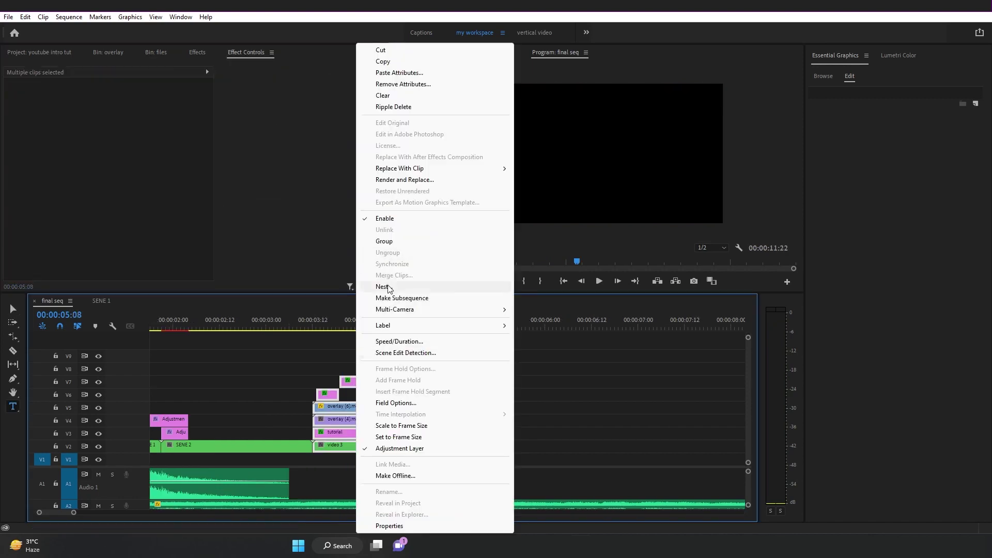
{"action": "left_click", "coordinate": [383, 286]}
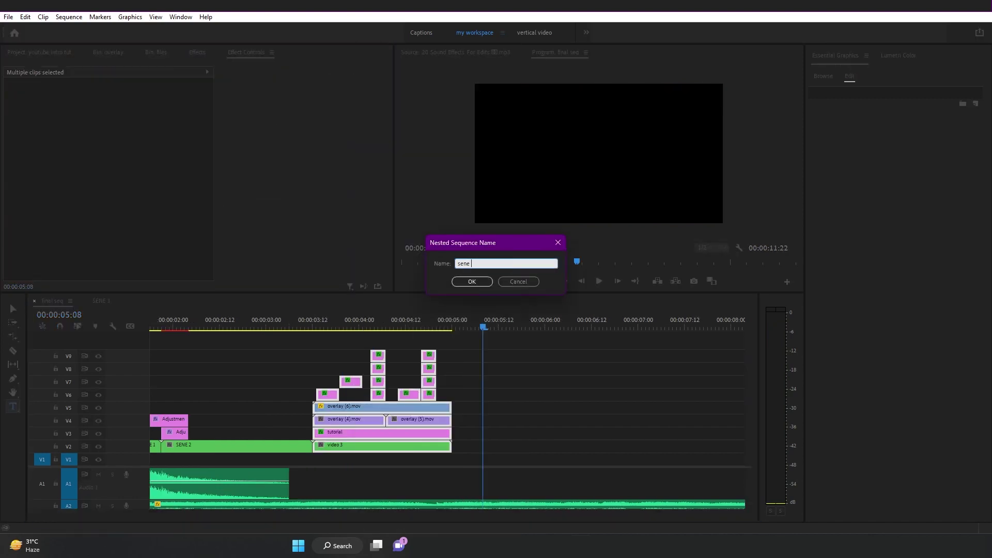
{"action": "key", "text": "Return"}
Play back the whole final sequence from the beginning
{"action": "key", "text": "minus"}
{"action": "key", "text": "minus"}
{"action": "left_click_drag", "start_coordinate": [274, 326], "coordinate": [141, 336]}
{"action": "key", "text": "space"}
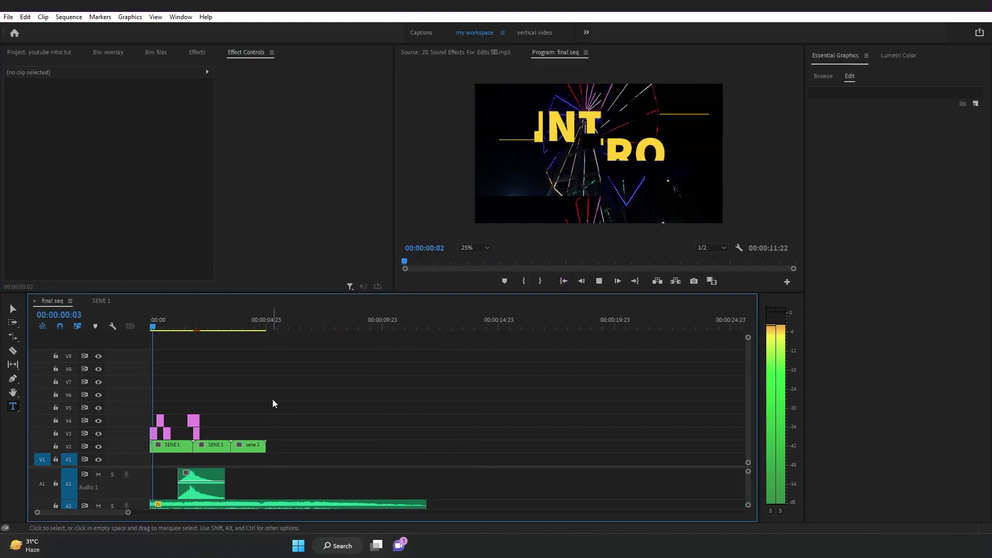